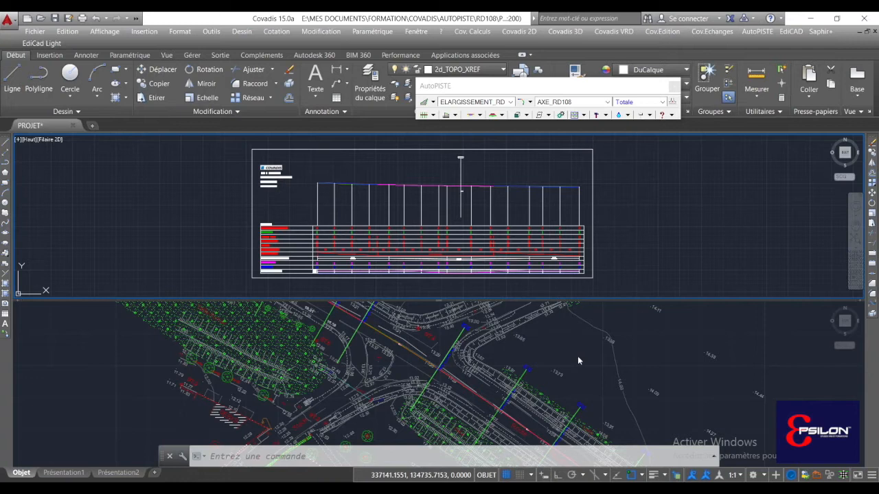
Step: Switch the model space to a single viewport showing the road plan
{"action": "left_click", "coordinate": [572, 341]}
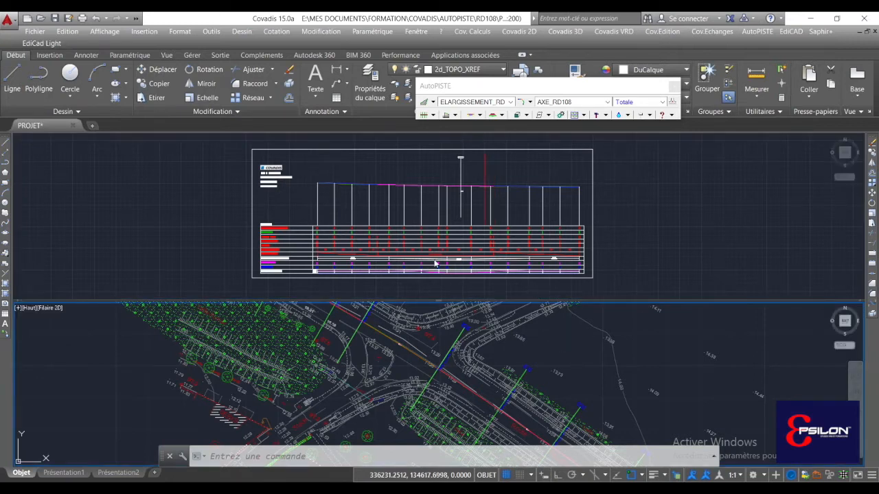
{"action": "left_click", "coordinate": [17, 310]}
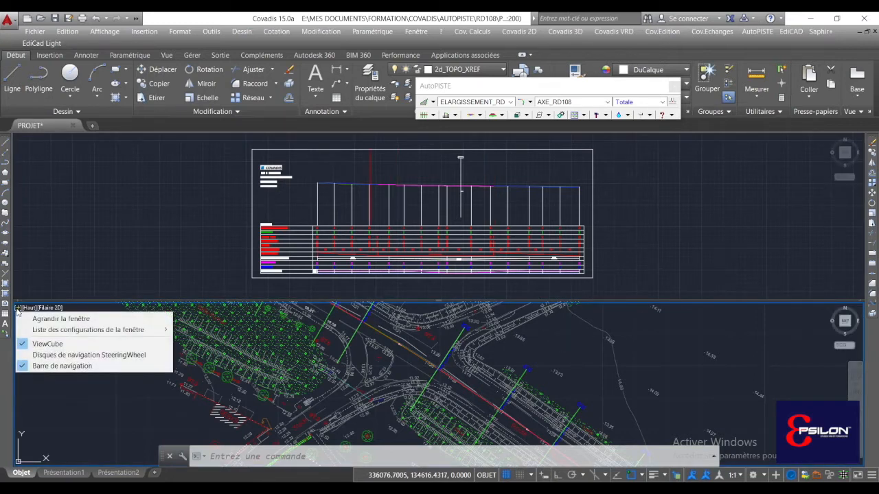
{"action": "mouse_move", "coordinate": [116, 334]}
{"action": "left_click", "coordinate": [211, 349]}
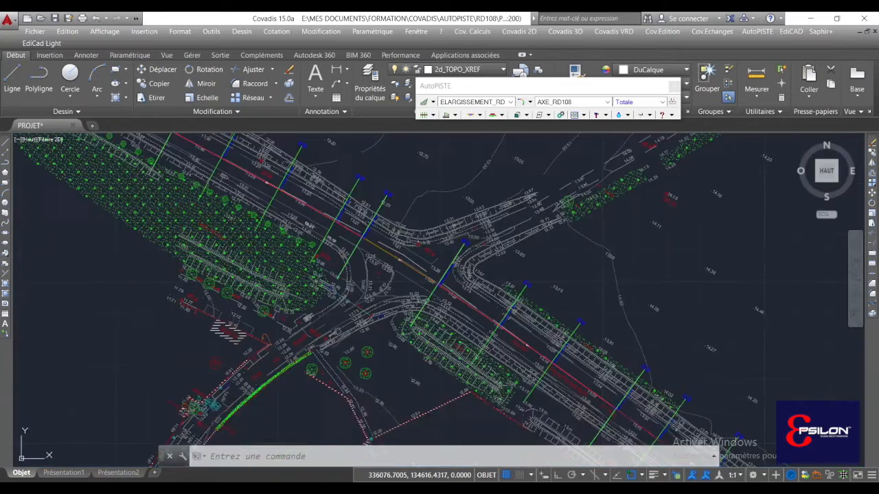
{"action": "left_click", "coordinate": [103, 32]}
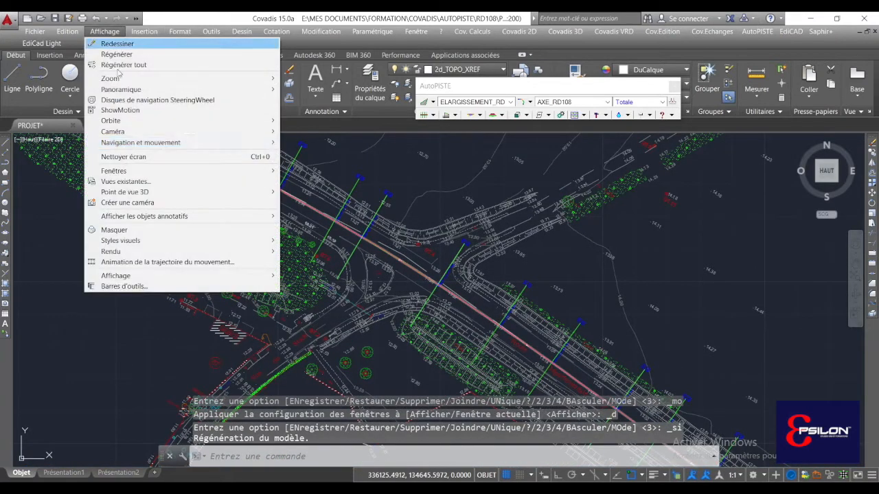
{"action": "mouse_move", "coordinate": [195, 173]}
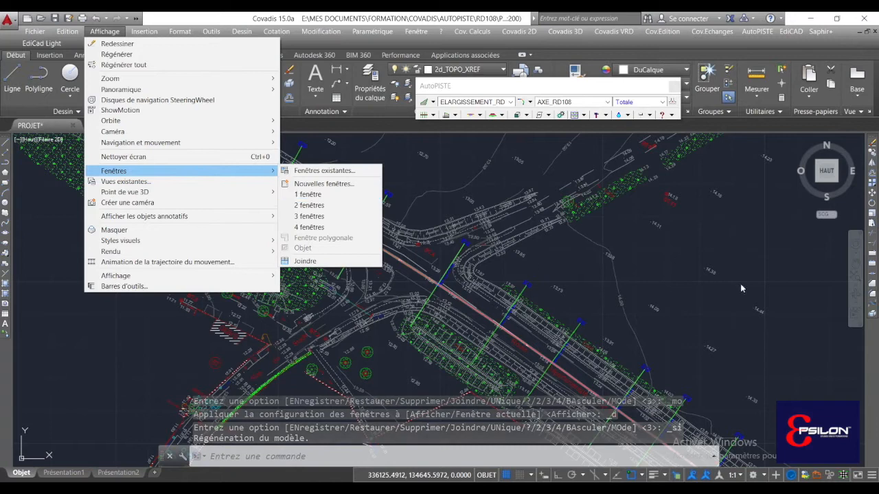
{"action": "left_click", "coordinate": [310, 195]}
Step: Create a constant topsoil stripping (Décapage) 0.20 m thick on both sides of AXE_RD108 over the Totale work zone
{"action": "mouse_move", "coordinate": [526, 302]}
{"action": "middle_mouse_down"}
{"action": "mouse_move", "coordinate": [420, 241]}
{"action": "mouse_move", "coordinate": [494, 309]}
{"action": "mouse_move", "coordinate": [550, 391]}
{"action": "middle_mouse_up"}
{"action": "middle_click_drag", "start_coordinate": [319, 204], "coordinate": [343, 225]}
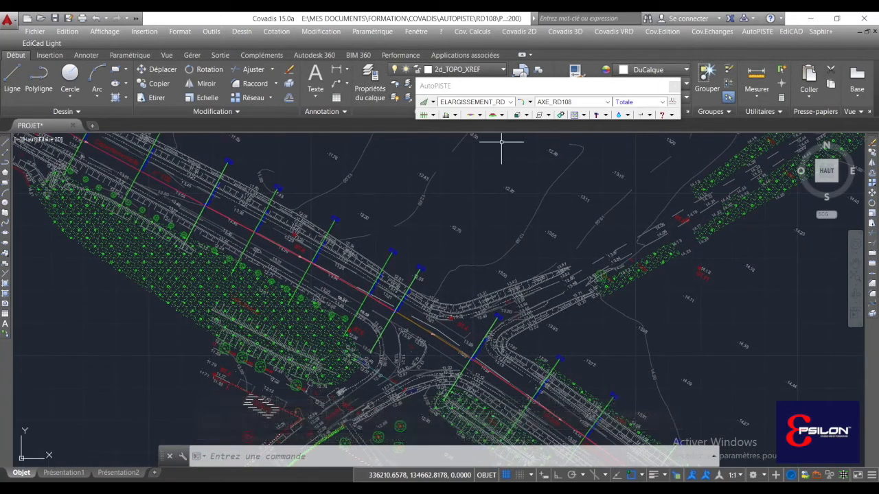
{"action": "left_click", "coordinate": [475, 115]}
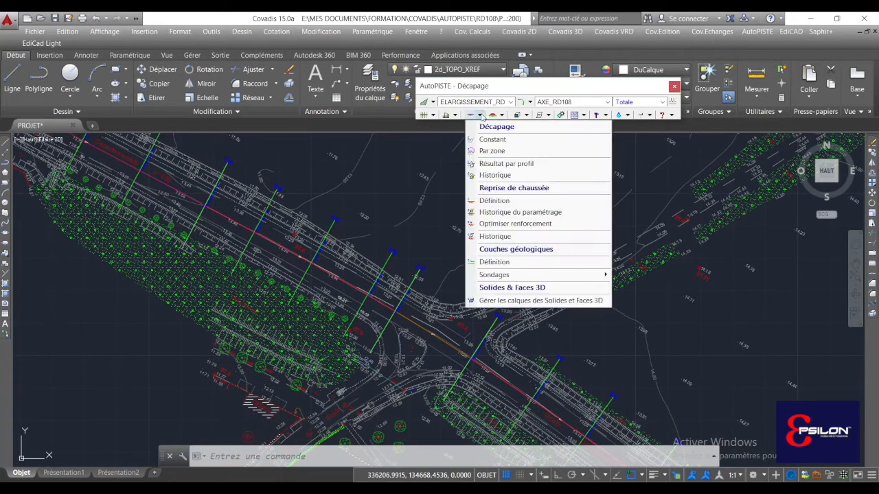
{"action": "left_click", "coordinate": [525, 140]}
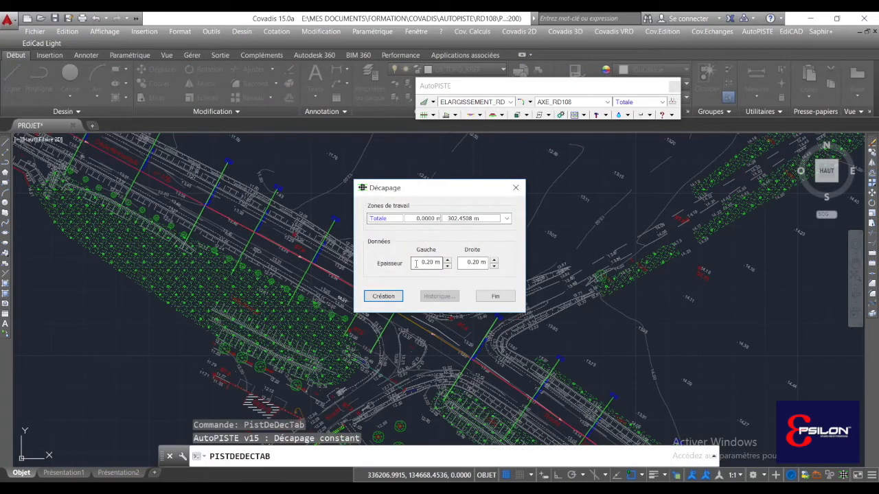
{"action": "left_click", "coordinate": [459, 263]}
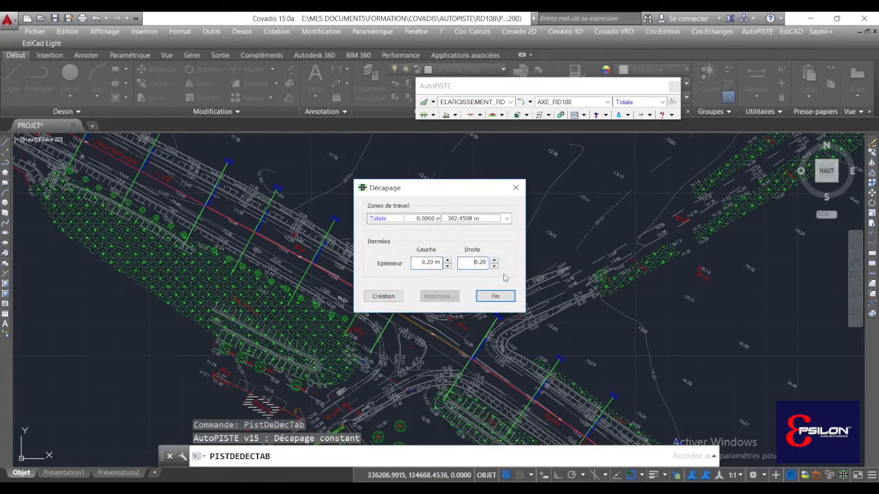
{"action": "left_click", "coordinate": [493, 302]}
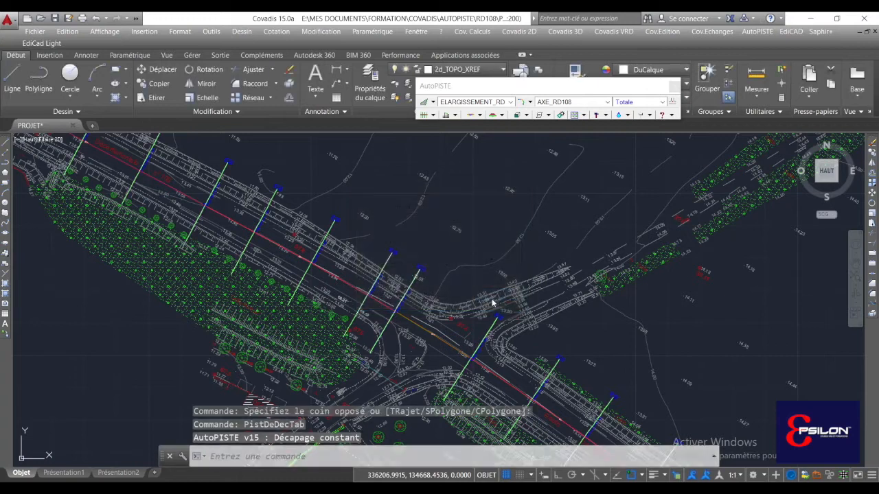
Step: Inspect the overlapping objects on a cross profile southeast of the junction by selecting its Polyligne 3D, and clear the selection
{"action": "mouse_move", "coordinate": [548, 330]}
{"action": "middle_mouse_down"}
{"action": "mouse_move", "coordinate": [488, 295]}
{"action": "mouse_move", "coordinate": [438, 235]}
{"action": "middle_mouse_up"}
{"action": "mouse_move", "coordinate": [572, 337]}
{"action": "middle_mouse_down"}
{"action": "mouse_move", "coordinate": [506, 298]}
{"action": "mouse_move", "coordinate": [495, 275]}
{"action": "middle_mouse_up"}
{"action": "scroll", "coordinate": [494, 275], "scroll_direction": "up", "scroll_amount": 3}
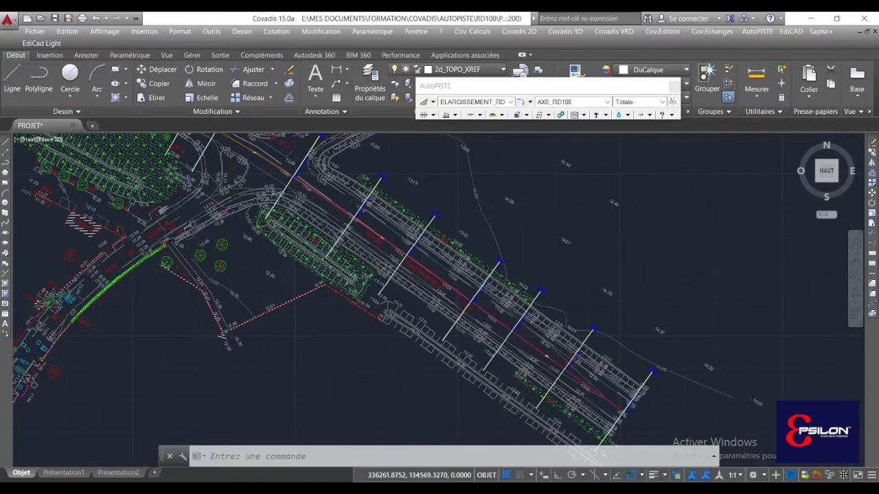
{"action": "scroll", "coordinate": [494, 265], "scroll_direction": "up", "scroll_amount": 2}
{"action": "left_click", "coordinate": [494, 261]}
{"action": "key", "text": "Return"}
{"action": "key", "text": "Escape"}
{"action": "left_click", "coordinate": [497, 260]}
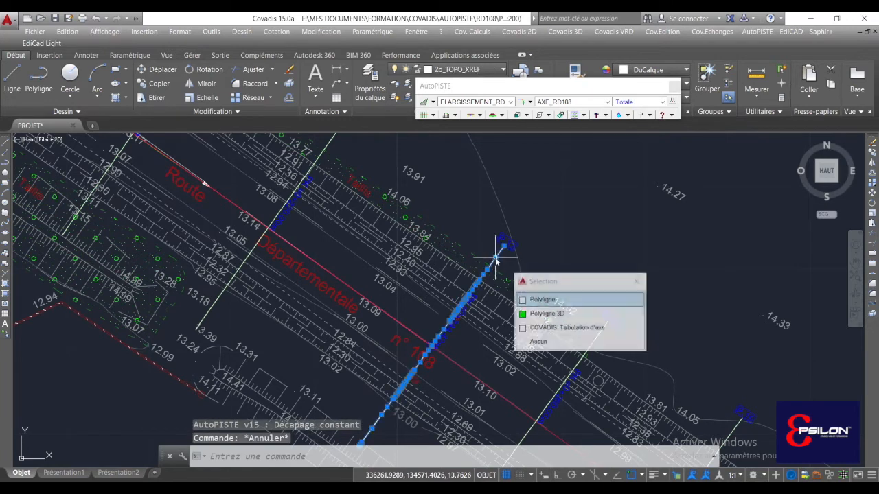
{"action": "left_click", "coordinate": [552, 314]}
{"action": "scroll", "coordinate": [581, 290], "scroll_direction": "down", "scroll_amount": 3}
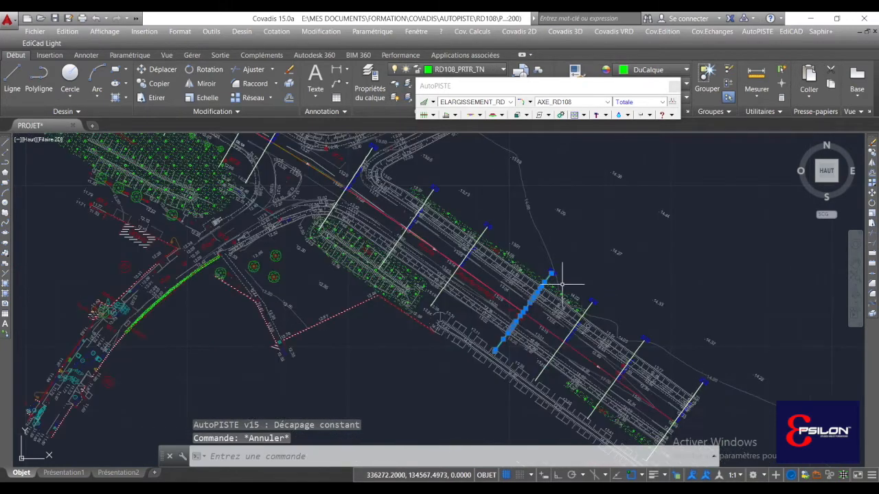
{"action": "key", "text": "Escape"}
Step: Review the cross profiles along the road, select the topographic background in plan to check it, and clear the selection
{"action": "mouse_move", "coordinate": [456, 239]}
{"action": "middle_mouse_down"}
{"action": "mouse_move", "coordinate": [480, 271]}
{"action": "mouse_move", "coordinate": [457, 288]}
{"action": "middle_mouse_up"}
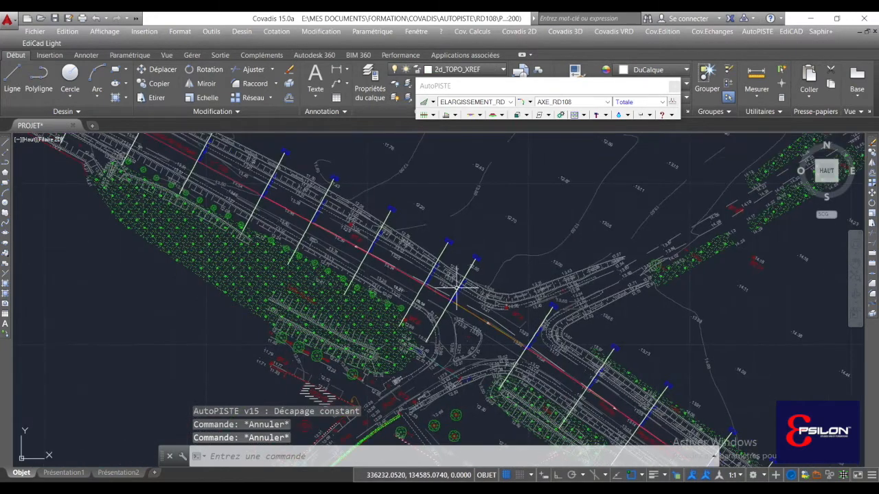
{"action": "middle_click_drag", "start_coordinate": [379, 241], "coordinate": [421, 261]}
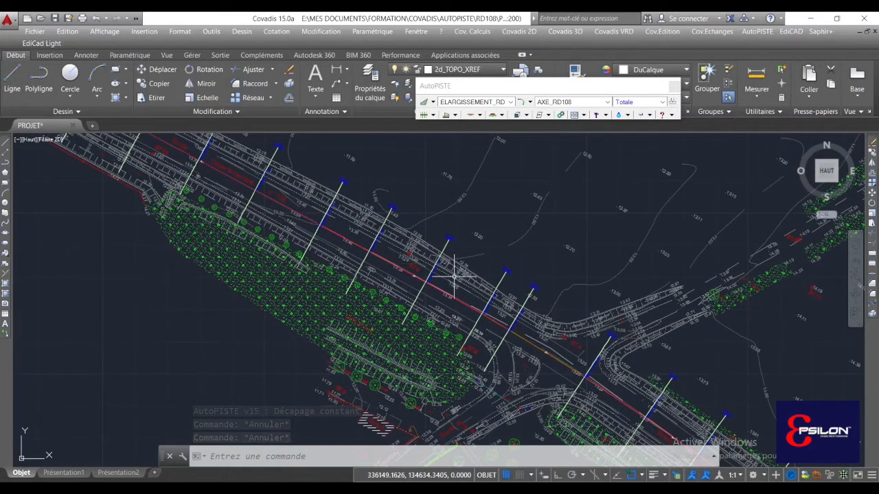
{"action": "mouse_move", "coordinate": [289, 220]}
{"action": "middle_mouse_down"}
{"action": "mouse_move", "coordinate": [434, 312]}
{"action": "mouse_move", "coordinate": [398, 295]}
{"action": "mouse_move", "coordinate": [254, 172]}
{"action": "middle_mouse_up"}
{"action": "mouse_move", "coordinate": [551, 315]}
{"action": "middle_mouse_down"}
{"action": "mouse_move", "coordinate": [506, 302]}
{"action": "mouse_move", "coordinate": [427, 255]}
{"action": "middle_mouse_up"}
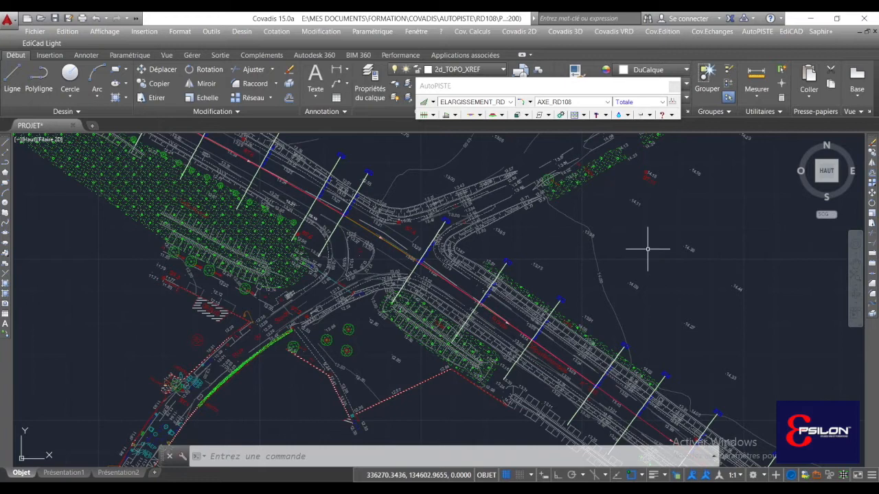
{"action": "left_click", "coordinate": [646, 239]}
{"action": "left_click", "coordinate": [644, 241]}
{"action": "scroll", "coordinate": [500, 270], "scroll_direction": "down", "scroll_amount": 4}
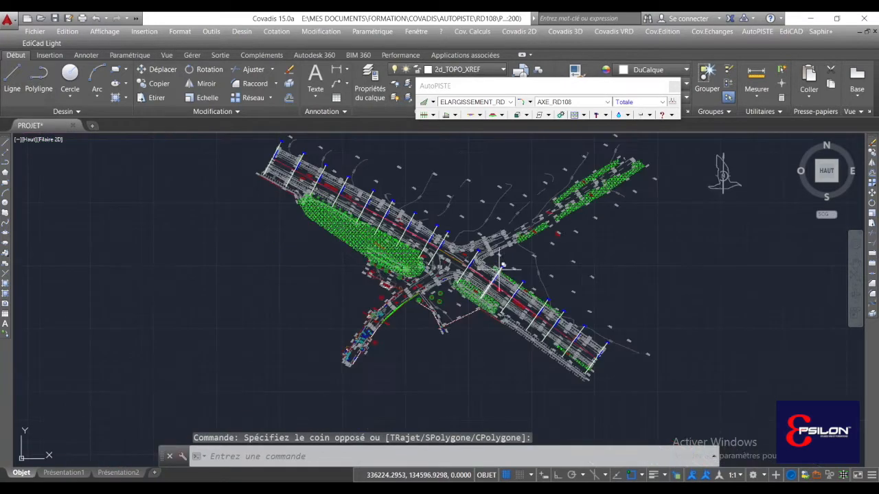
{"action": "scroll", "coordinate": [491, 274], "scroll_direction": "up", "scroll_amount": 2}
{"action": "left_click", "coordinate": [448, 237]}
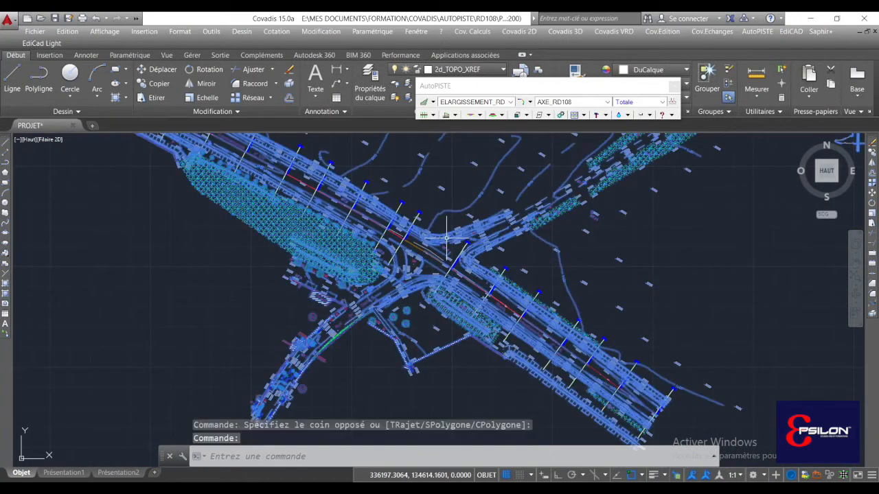
{"action": "key", "text": "Escape"}
{"action": "middle_click_drag", "start_coordinate": [559, 274], "coordinate": [548, 281]}
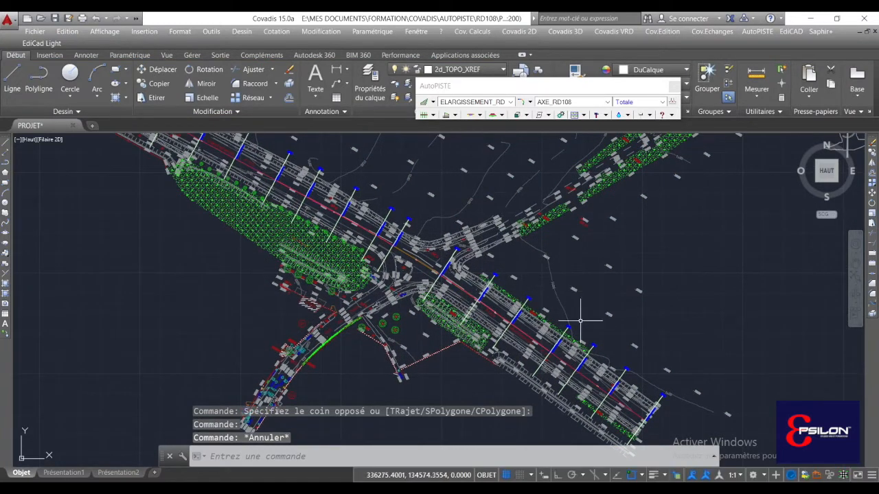
{"action": "left_click", "coordinate": [147, 249]}
{"action": "left_click", "coordinate": [140, 247]}
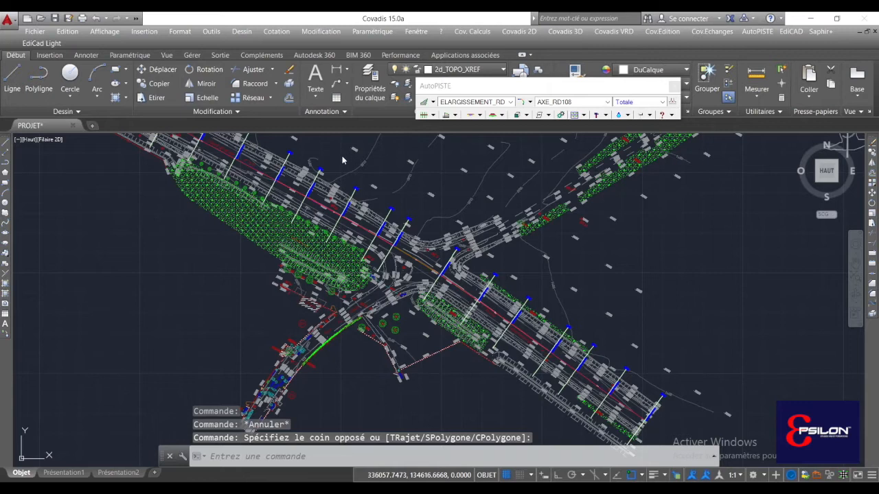
Step: Open the drawing TOPO_2D.dwg from the XREF folder
{"action": "key", "text": "ctrl+o"}
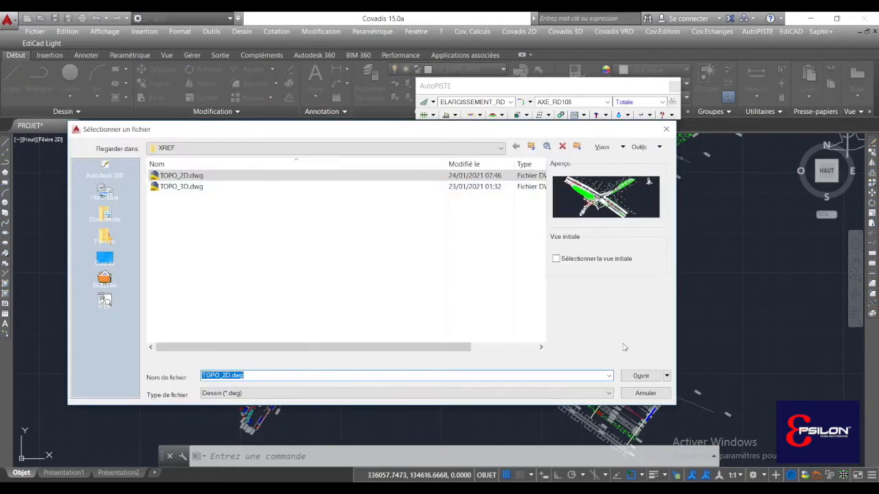
{"action": "left_click", "coordinate": [627, 380]}
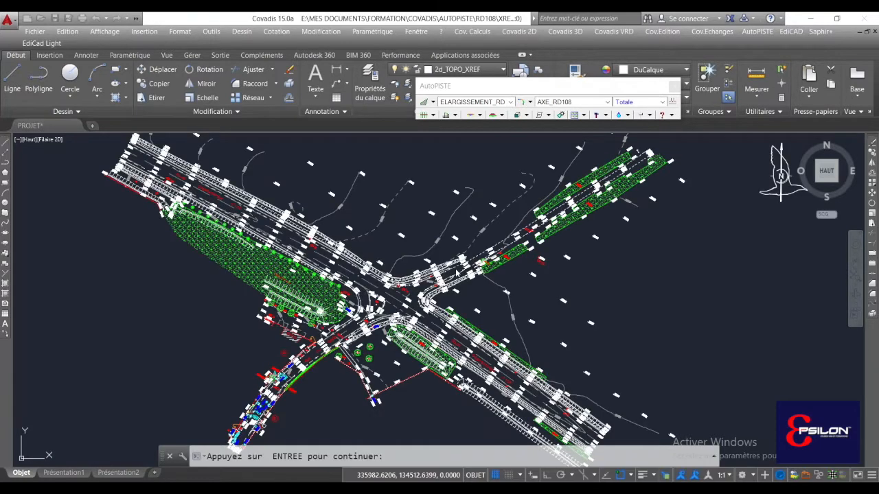
{"action": "key", "text": "Return"}
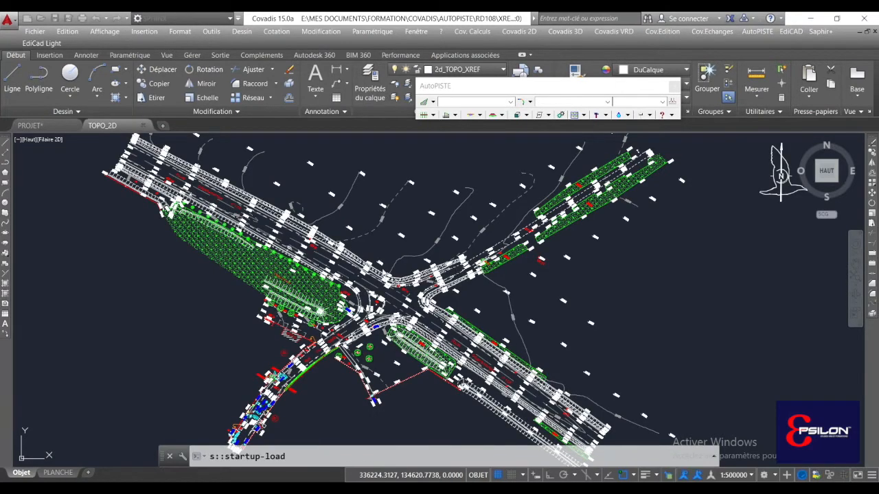
Step: Select the roadway edge line northwest of ST.4 to check its layer, and clear the selection
{"action": "scroll", "coordinate": [365, 267], "scroll_direction": "up", "scroll_amount": 4}
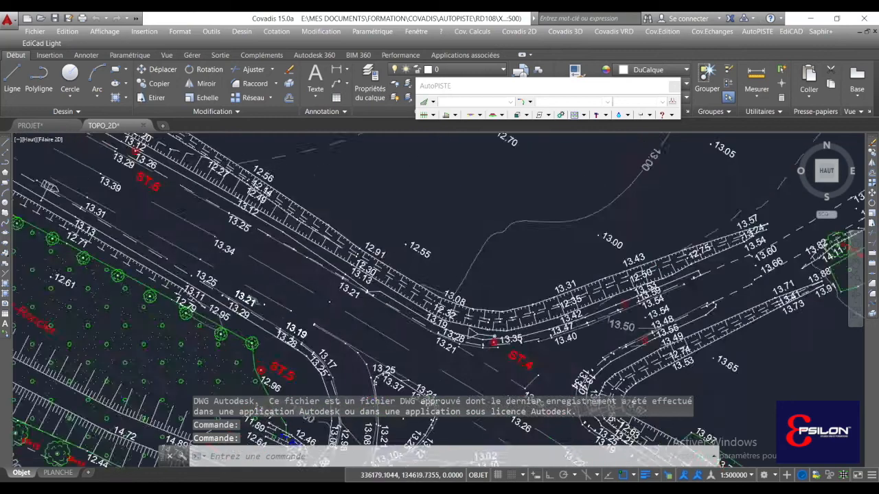
{"action": "scroll", "coordinate": [392, 282], "scroll_direction": "up", "scroll_amount": 3}
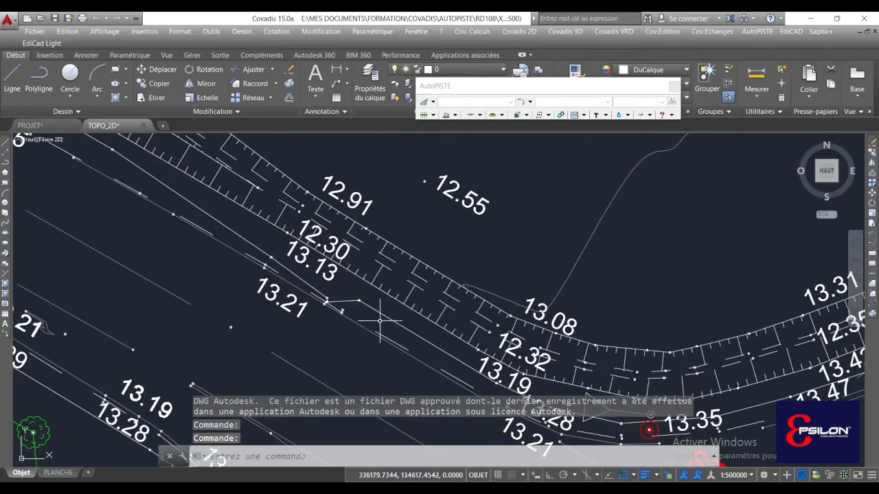
{"action": "left_click", "coordinate": [254, 259]}
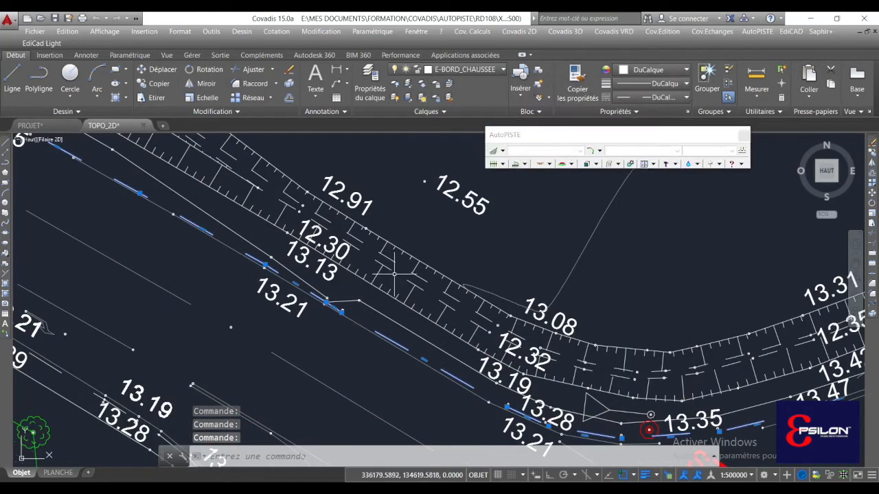
{"action": "key", "text": "Escape"}
{"action": "scroll", "coordinate": [403, 251], "scroll_direction": "down", "scroll_amount": 3}
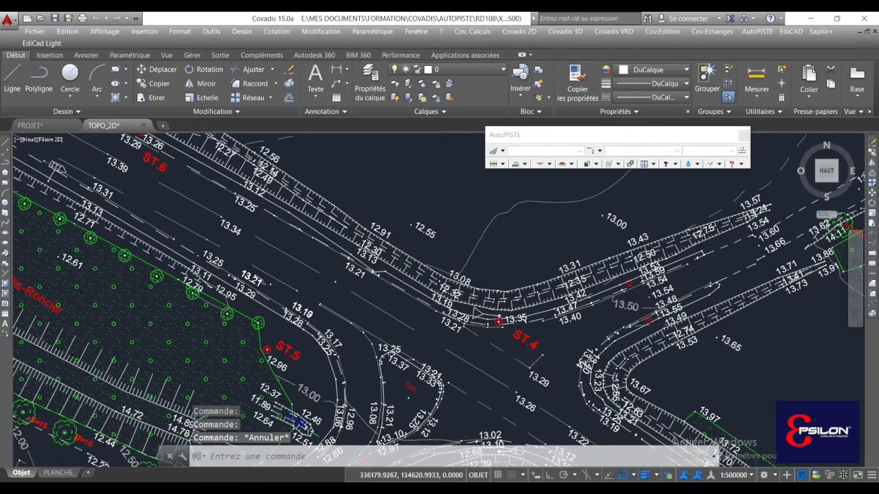
{"action": "scroll", "coordinate": [384, 254], "scroll_direction": "down", "scroll_amount": 3}
{"action": "scroll", "coordinate": [381, 244], "scroll_direction": "up", "scroll_amount": 1}
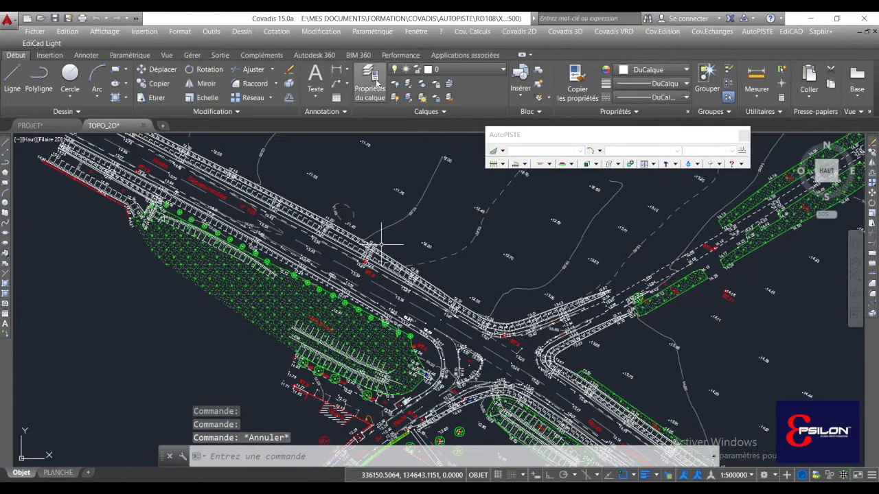
Step: Create a layer named Chaussée_existante and set its colour to magenta
{"action": "left_click", "coordinate": [374, 81]}
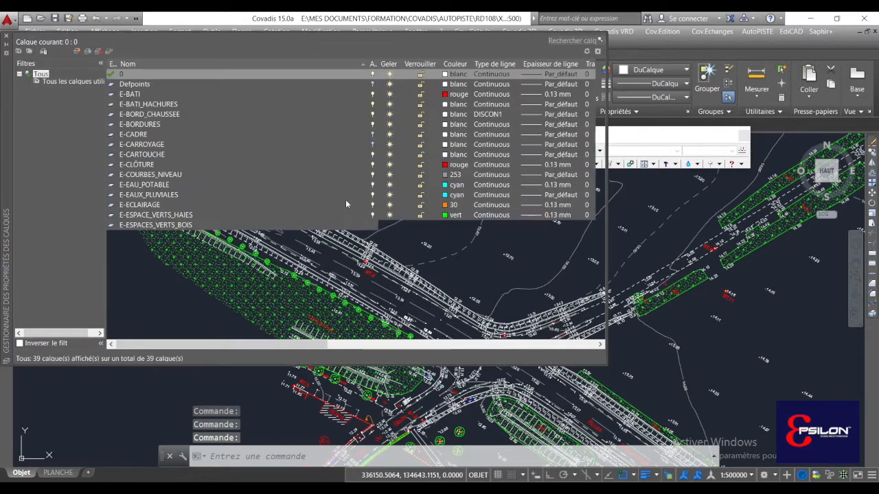
{"action": "left_click", "coordinate": [77, 50]}
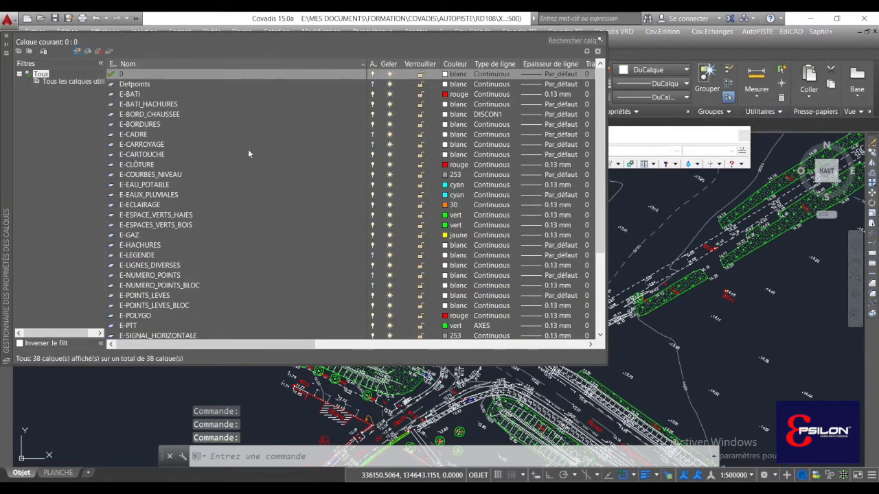
{"action": "type", "text": "Chaussée"}
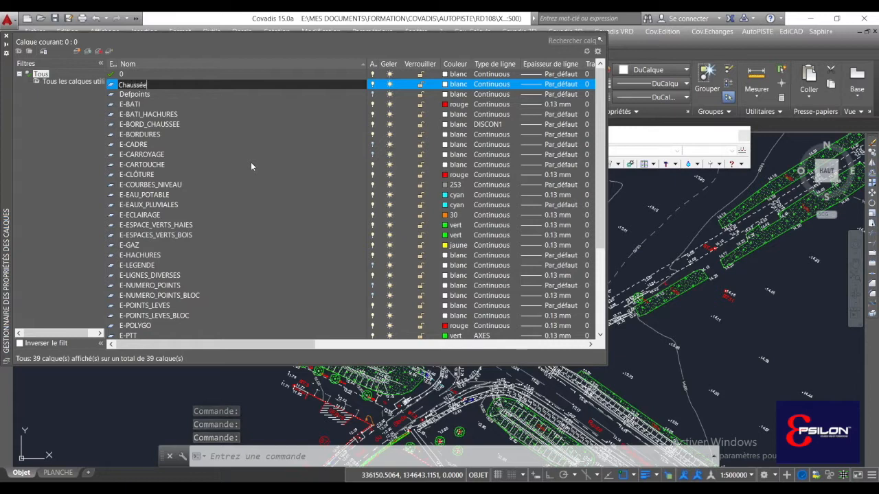
{"action": "type", "text": "_existante"}
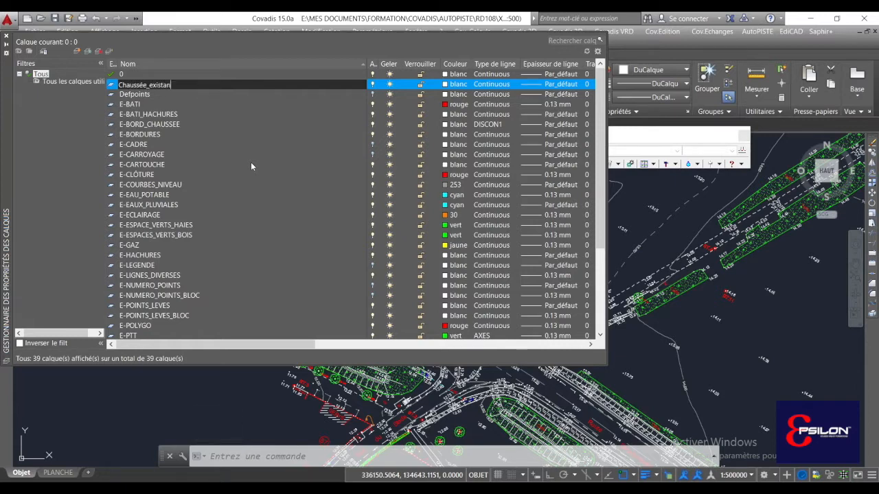
{"action": "key", "text": "Return"}
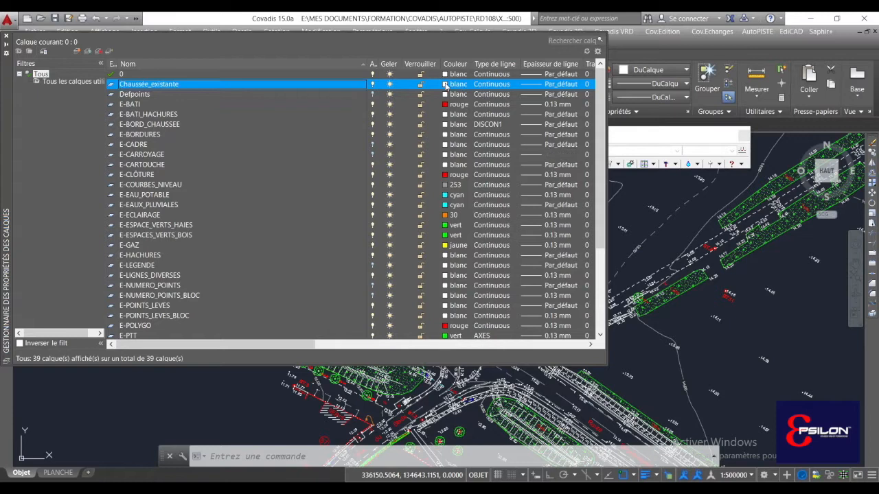
{"action": "left_click", "coordinate": [446, 84]}
{"action": "left_click", "coordinate": [375, 276]}
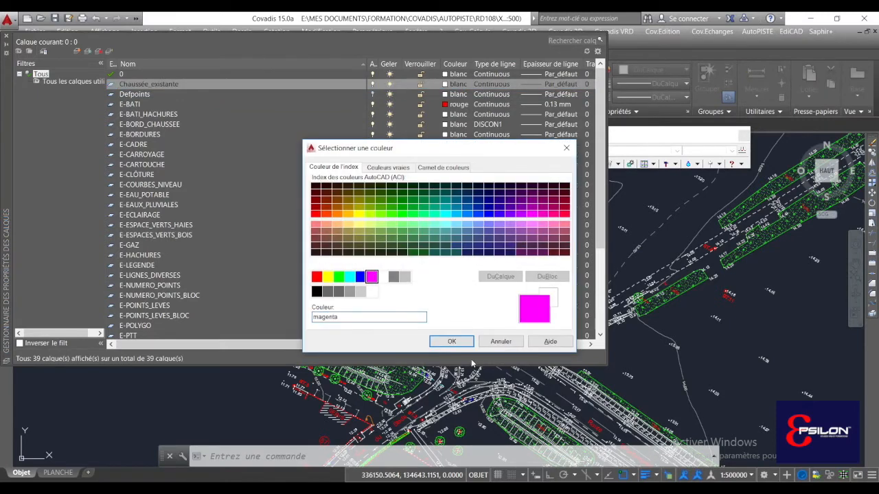
{"action": "left_click", "coordinate": [452, 341]}
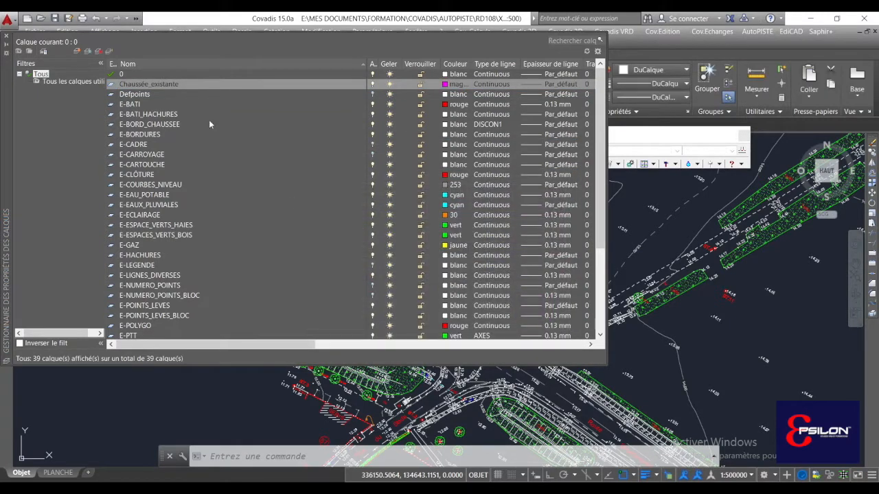
Step: Make Chaussée_existante the current layer and close the layer manager
{"action": "double_click", "coordinate": [112, 85]}
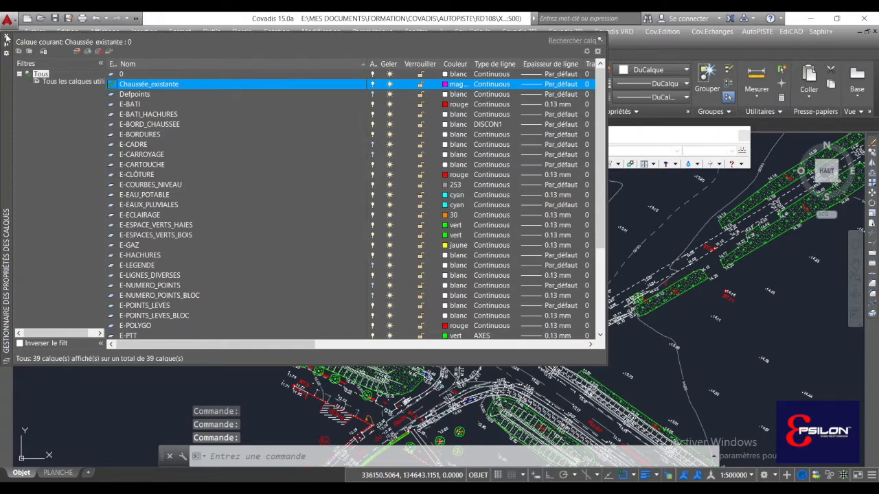
{"action": "left_click", "coordinate": [6, 38]}
Step: Isolate the road-edge layer with the PLU command, using the dashed roadway edge line northwest of ST.4
{"action": "scroll", "coordinate": [364, 231], "scroll_direction": "down", "scroll_amount": 4}
{"action": "middle_click_drag", "start_coordinate": [640, 201], "coordinate": [625, 195]}
{"action": "scroll", "coordinate": [408, 255], "scroll_direction": "up", "scroll_amount": 8}
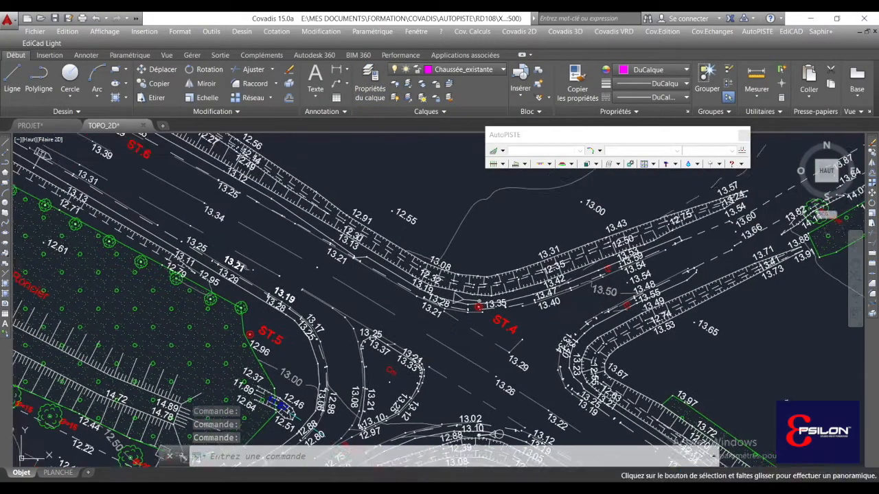
{"action": "scroll", "coordinate": [446, 289], "scroll_direction": "up", "scroll_amount": 2}
{"action": "scroll", "coordinate": [447, 288], "scroll_direction": "up", "scroll_amount": 2}
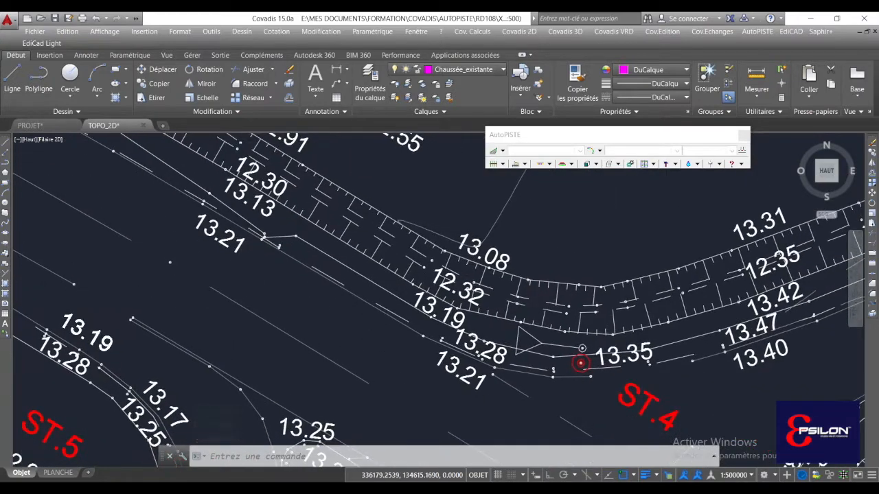
{"action": "scroll", "coordinate": [335, 299], "scroll_direction": "down", "scroll_amount": 3}
{"action": "mouse_move", "coordinate": [298, 325]}
{"action": "middle_mouse_down"}
{"action": "mouse_move", "coordinate": [276, 265]}
{"action": "mouse_move", "coordinate": [346, 295]}
{"action": "middle_mouse_up"}
{"action": "scroll", "coordinate": [346, 295], "scroll_direction": "up", "scroll_amount": 3}
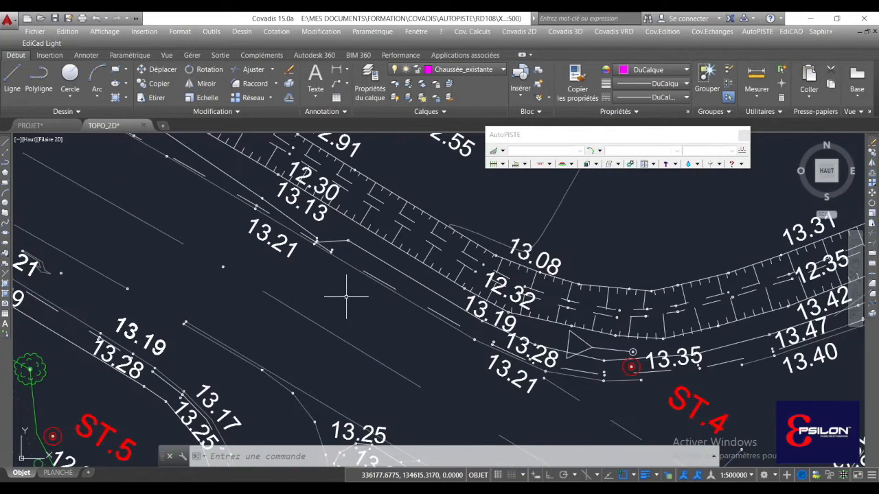
{"action": "type", "text": "plu"}
{"action": "key", "text": "Return"}
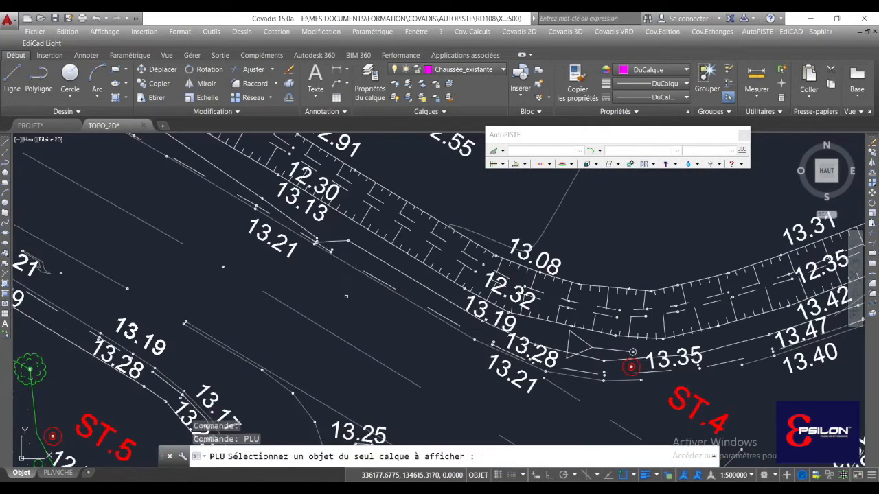
{"action": "scroll", "coordinate": [377, 284], "scroll_direction": "up", "scroll_amount": 4}
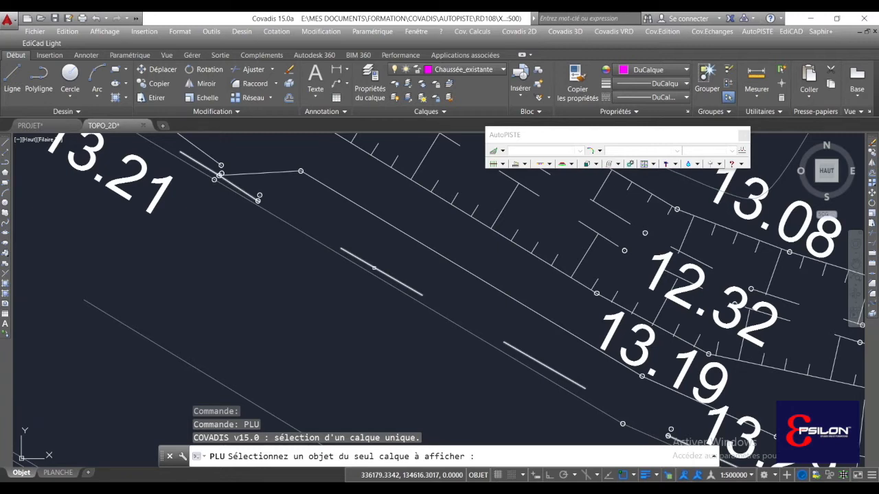
{"action": "left_click", "coordinate": [374, 268]}
{"action": "scroll", "coordinate": [354, 253], "scroll_direction": "down", "scroll_amount": 10}
{"action": "middle_click_drag", "start_coordinate": [382, 206], "coordinate": [367, 234]}
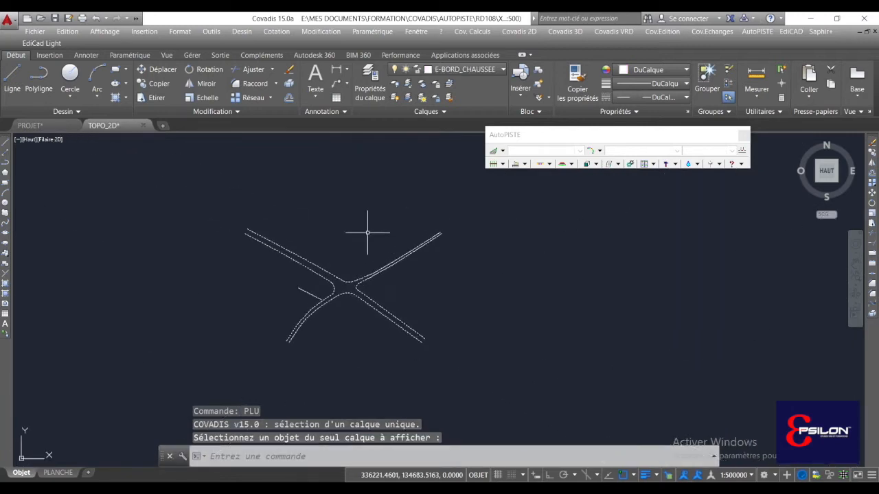
Step: Set Chaussée_existante as the current layer again and keep the current layer turned on
{"action": "left_click", "coordinate": [355, 206]}
{"action": "left_click", "coordinate": [460, 69]}
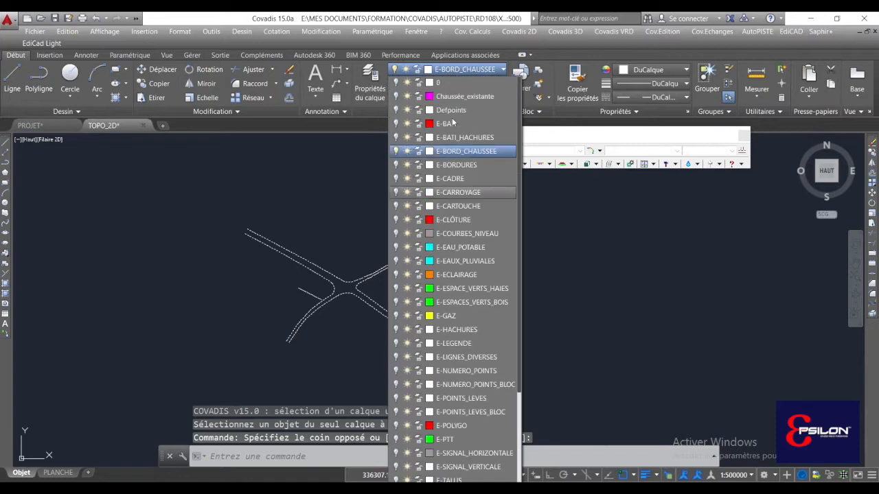
{"action": "left_click", "coordinate": [443, 97]}
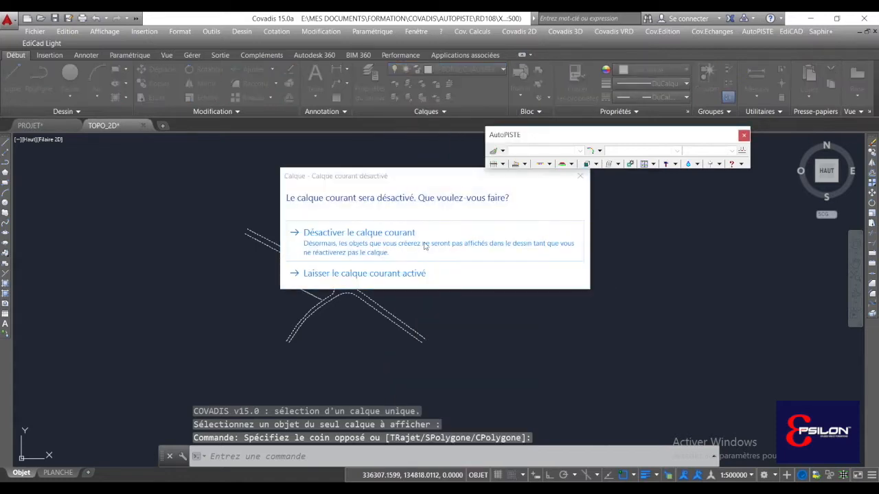
{"action": "left_click", "coordinate": [358, 274]}
Step: Construct a 2D polyline by following segments, tracing the northern road edge from the northwest end through the junction curve
{"action": "scroll", "coordinate": [298, 266], "scroll_direction": "up", "scroll_amount": 3}
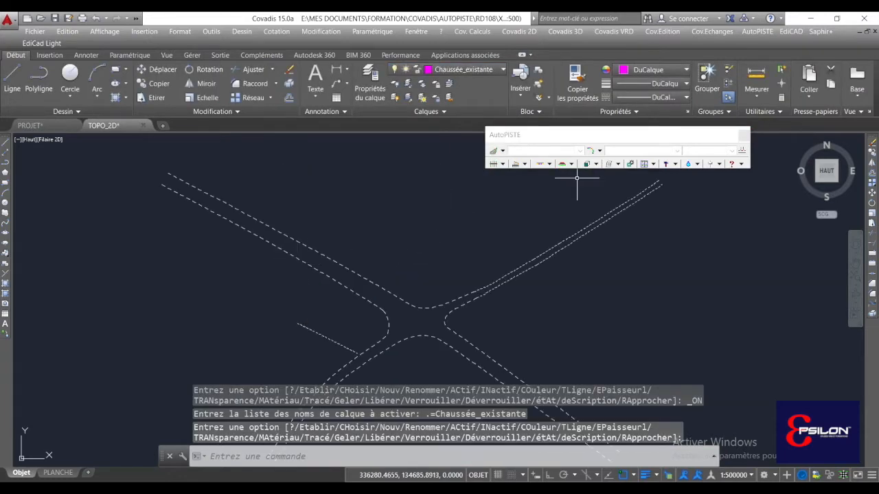
{"action": "left_click", "coordinate": [565, 31]}
{"action": "mouse_move", "coordinate": [633, 69]}
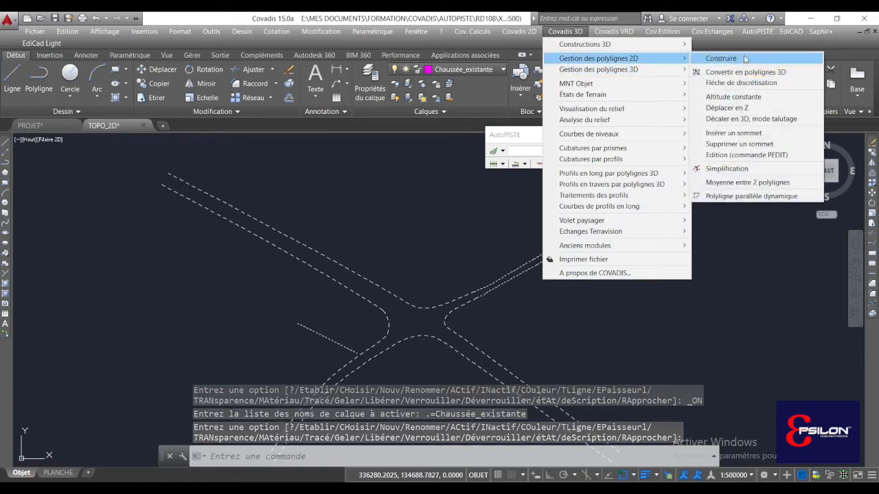
{"action": "left_click", "coordinate": [714, 58]}
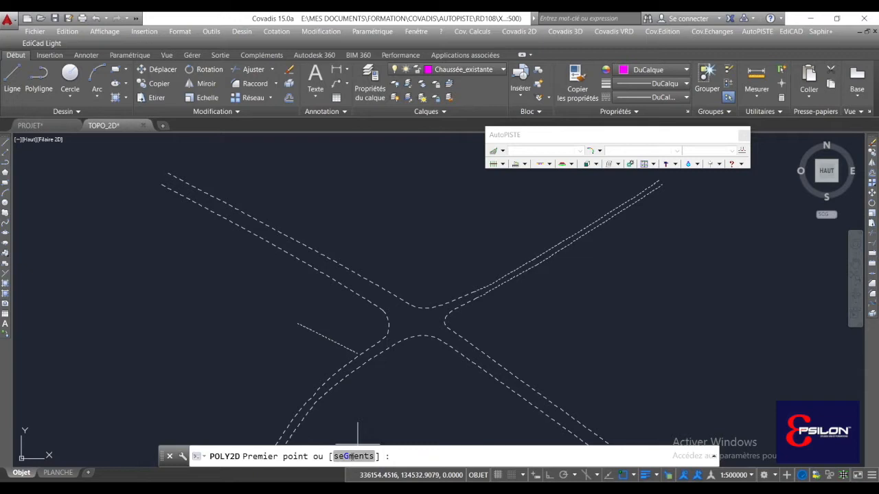
{"action": "left_click", "coordinate": [352, 456]}
{"action": "scroll", "coordinate": [178, 166], "scroll_direction": "up", "scroll_amount": 4}
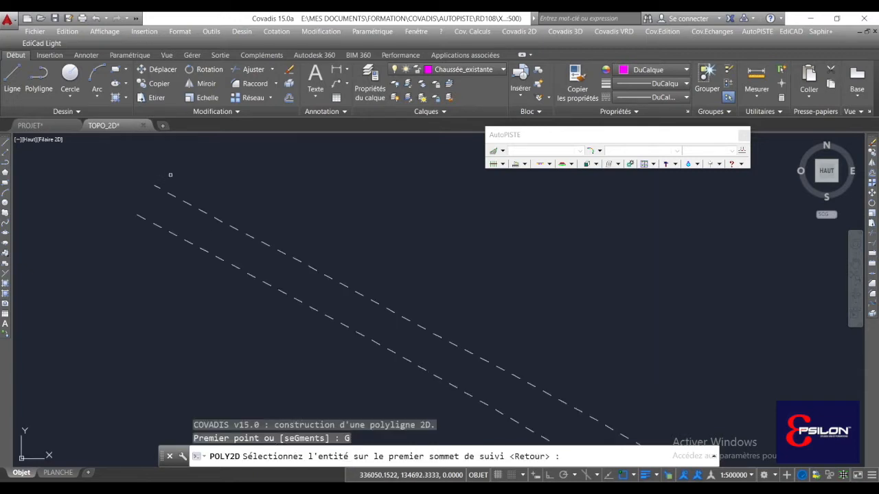
{"action": "left_click", "coordinate": [157, 186]}
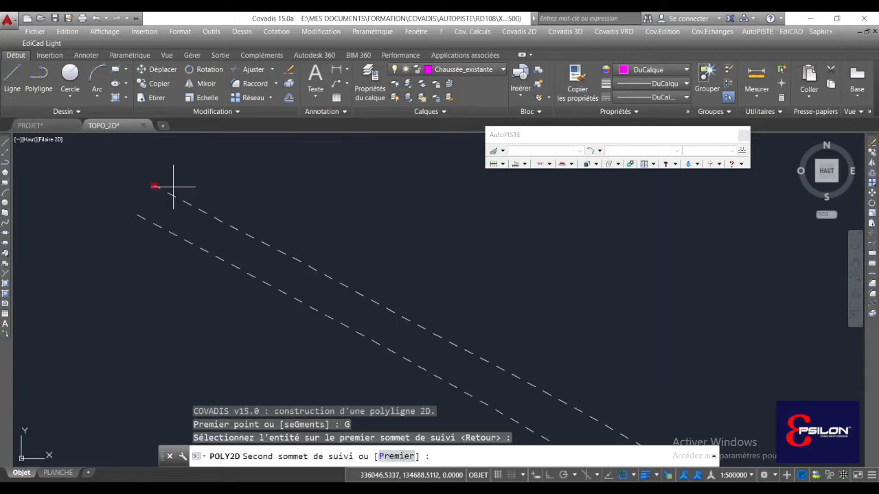
{"action": "scroll", "coordinate": [165, 186], "scroll_direction": "down", "scroll_amount": 3}
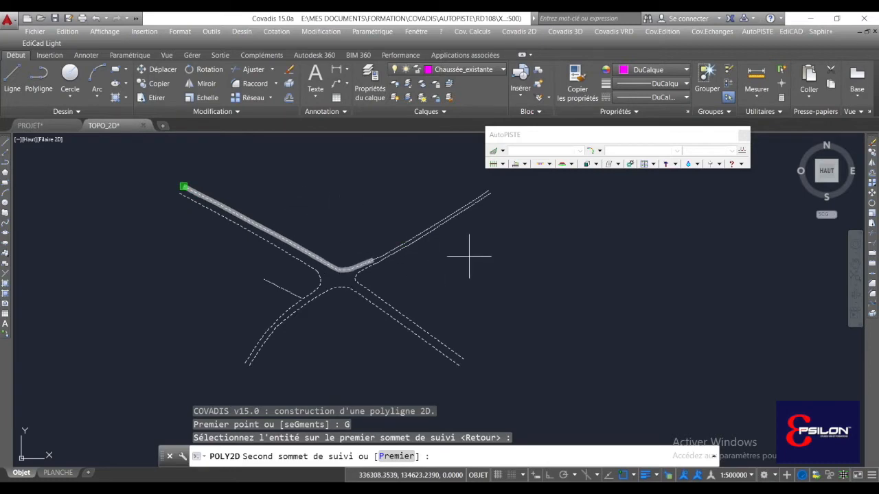
{"action": "left_click", "coordinate": [388, 258]}
Step: Continue the polyline segment by segment along the northern edge of the northeast branch to its far end
{"action": "scroll", "coordinate": [373, 257], "scroll_direction": "up", "scroll_amount": 3}
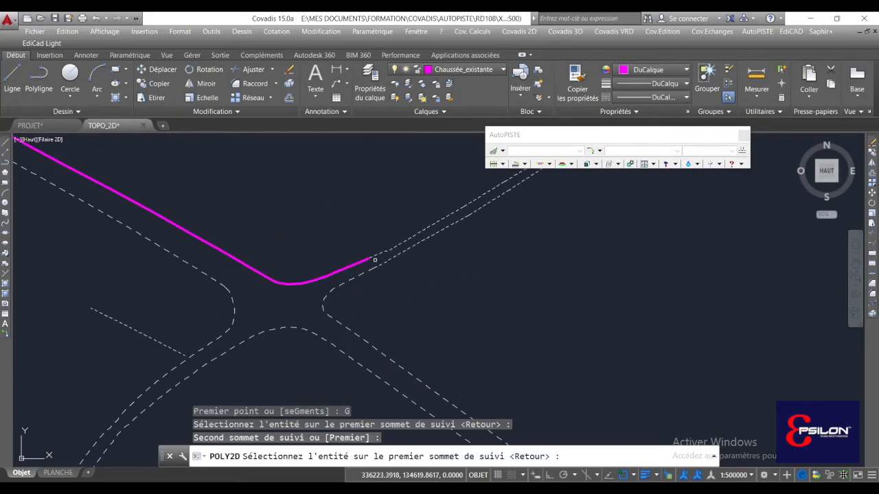
{"action": "middle_click_drag", "start_coordinate": [368, 255], "coordinate": [281, 304]}
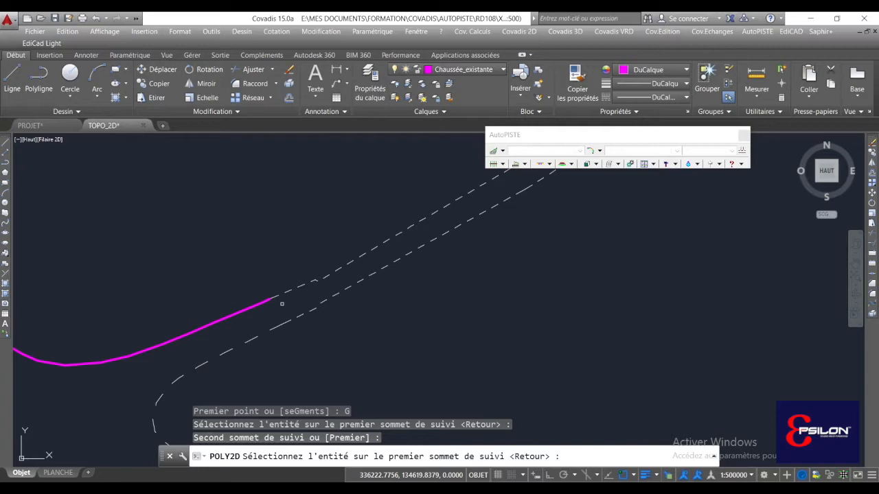
{"action": "left_click", "coordinate": [275, 297]}
{"action": "scroll", "coordinate": [283, 297], "scroll_direction": "down", "scroll_amount": 4}
{"action": "left_click", "coordinate": [487, 263]}
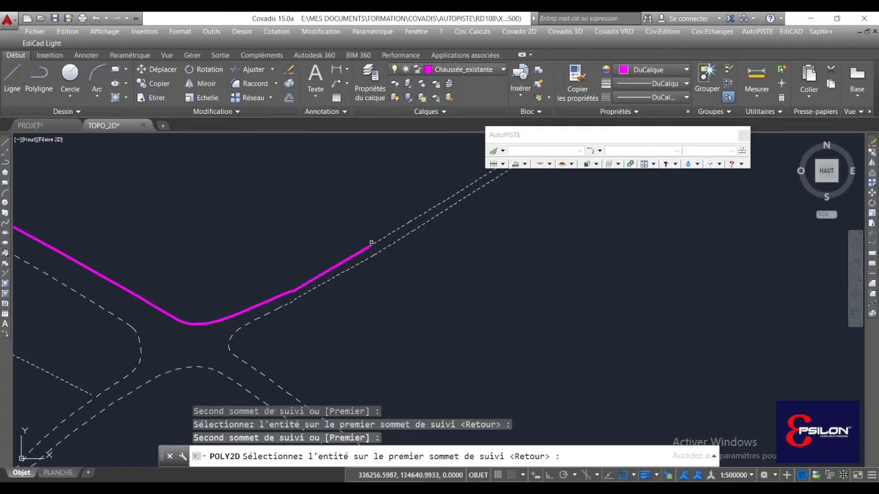
{"action": "left_click", "coordinate": [373, 243]}
{"action": "left_click", "coordinate": [416, 221]}
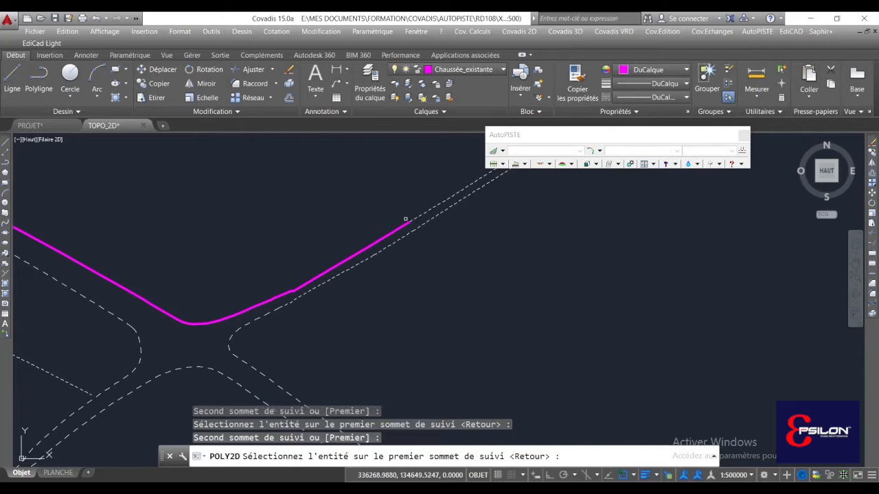
{"action": "left_click", "coordinate": [424, 227]}
{"action": "scroll", "coordinate": [489, 234], "scroll_direction": "down", "scroll_amount": 4}
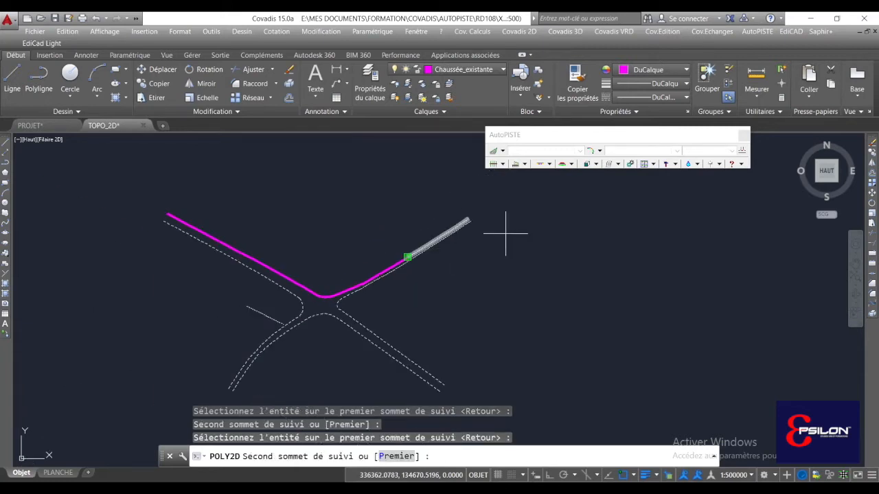
{"action": "left_click", "coordinate": [466, 222]}
Step: Trace the polyline back along the southern edge of the northeast branch towards the junction
{"action": "scroll", "coordinate": [464, 223], "scroll_direction": "up", "scroll_amount": 2}
{"action": "left_click", "coordinate": [464, 217]}
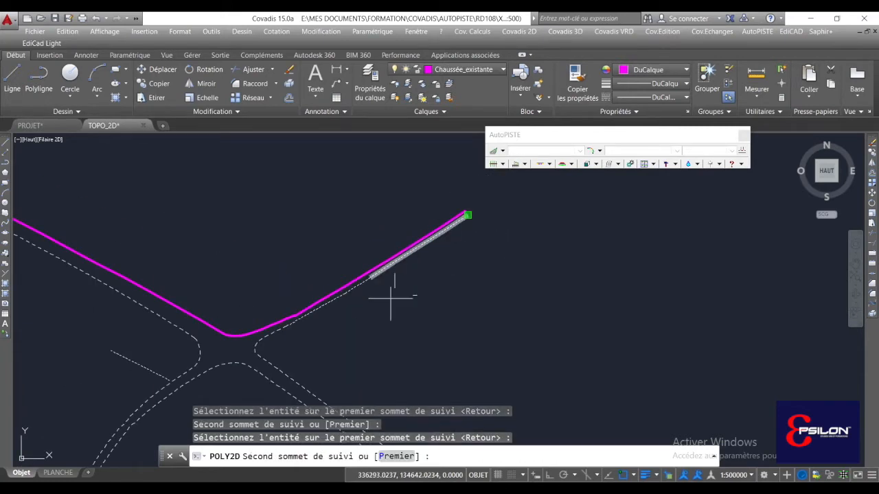
{"action": "left_click", "coordinate": [358, 289]}
{"action": "left_click", "coordinate": [359, 285]}
{"action": "left_click", "coordinate": [338, 302]}
{"action": "left_click", "coordinate": [341, 296]}
{"action": "left_click", "coordinate": [279, 337]}
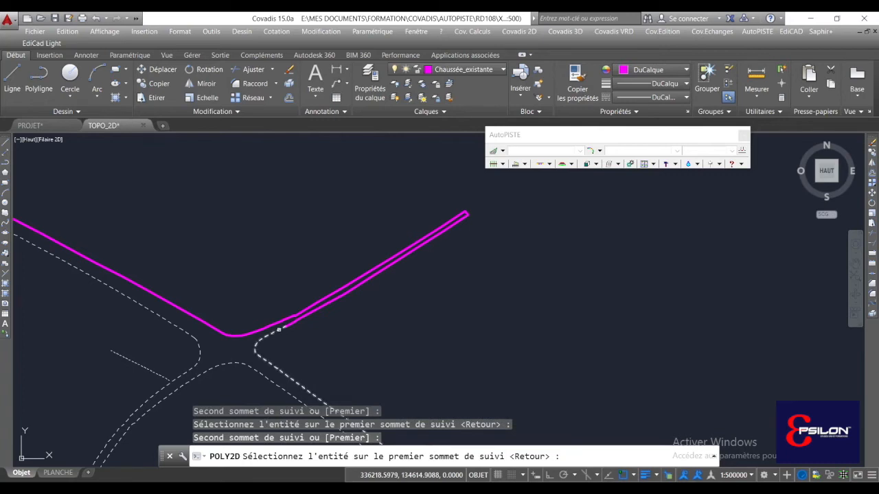
Step: Trace both edges of the southeast branch out and back, continuing along the southern road edge to the southwest end
{"action": "left_click", "coordinate": [276, 330]}
{"action": "scroll", "coordinate": [285, 337], "scroll_direction": "down", "scroll_amount": 2}
{"action": "left_click", "coordinate": [368, 387]}
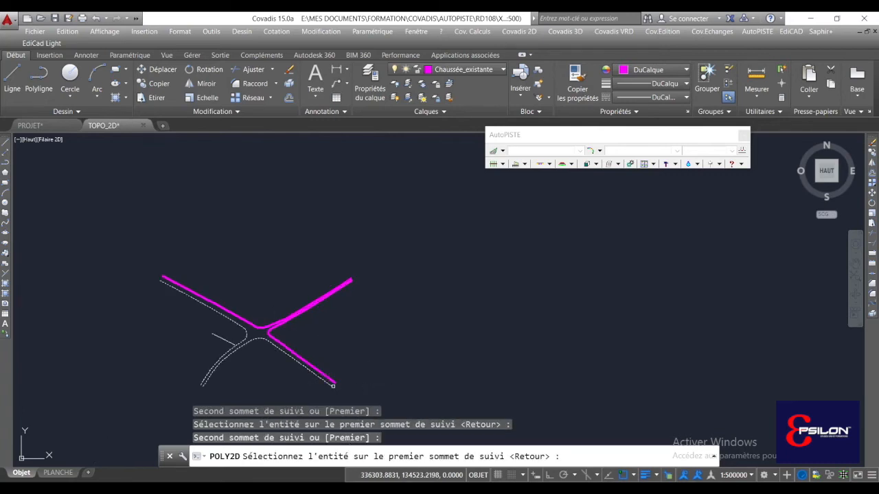
{"action": "left_click", "coordinate": [240, 346]}
{"action": "left_click", "coordinate": [175, 387]}
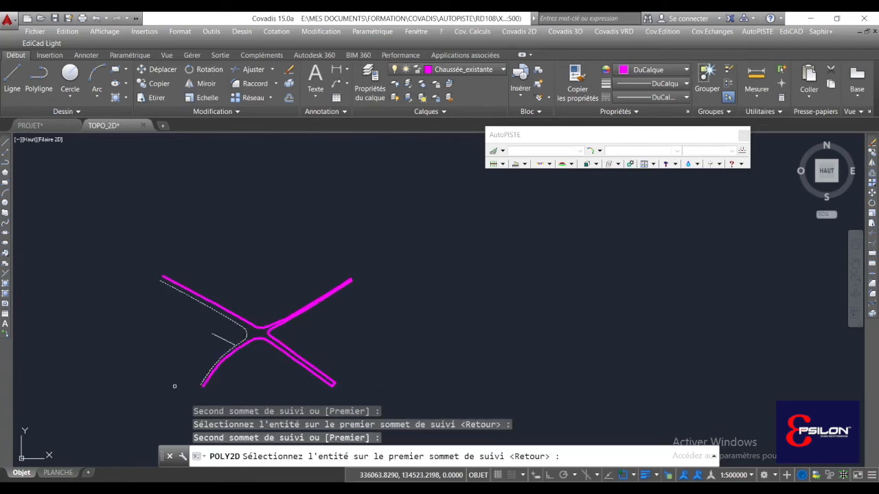
Step: Follow the northwestern edge of the southwest branch from its far end through the junction's western curve
{"action": "scroll", "coordinate": [174, 387], "scroll_direction": "up", "scroll_amount": 2}
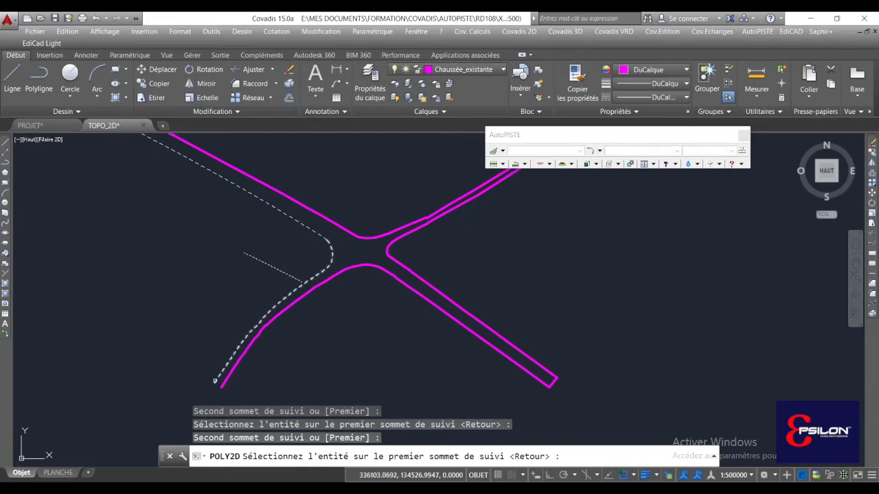
{"action": "left_click", "coordinate": [215, 381]}
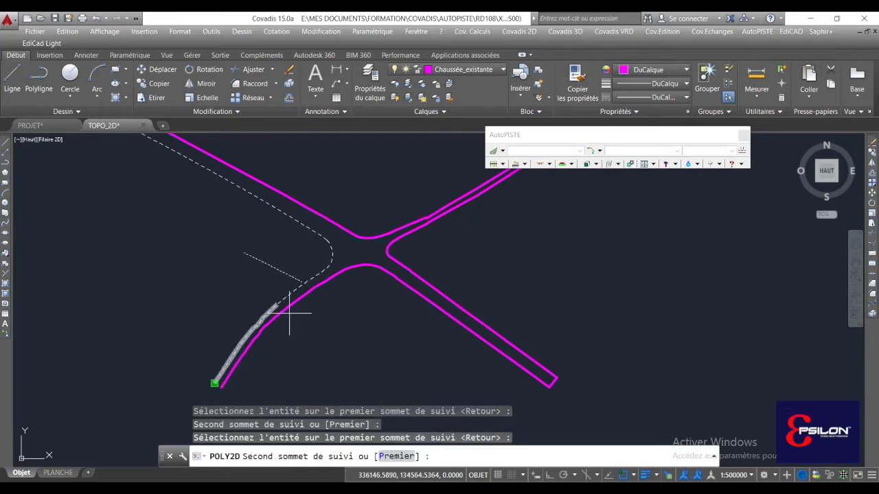
{"action": "left_click", "coordinate": [312, 235]}
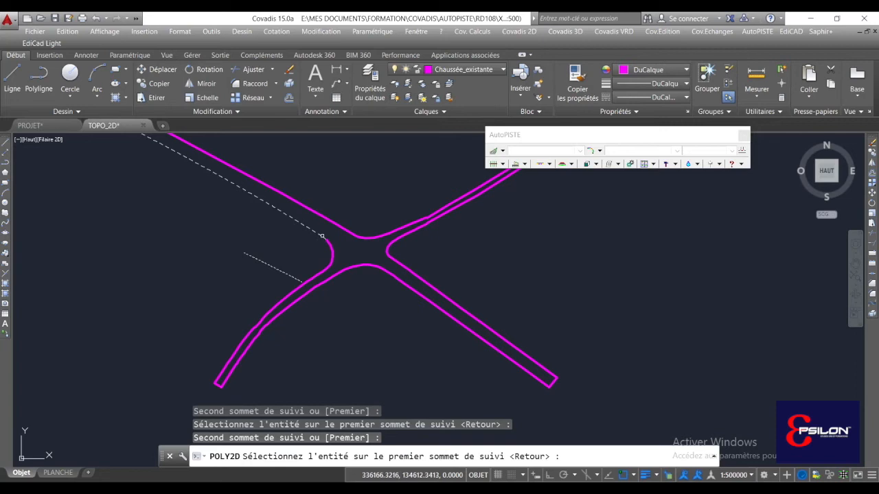
Step: Follow the southern edge of the northwest branch to its end, finish segment tracking, and close the polyline
{"action": "left_click", "coordinate": [322, 236]}
{"action": "middle_click_drag", "start_coordinate": [261, 229], "coordinate": [392, 298]}
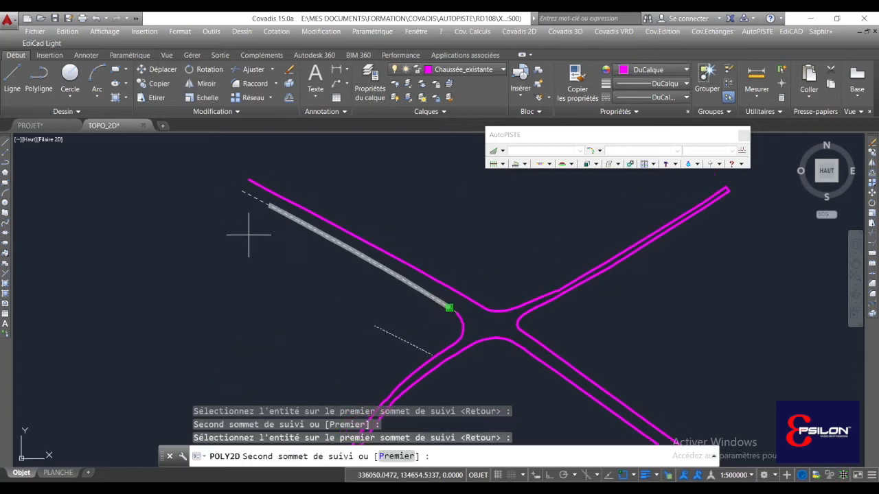
{"action": "left_click", "coordinate": [230, 230]}
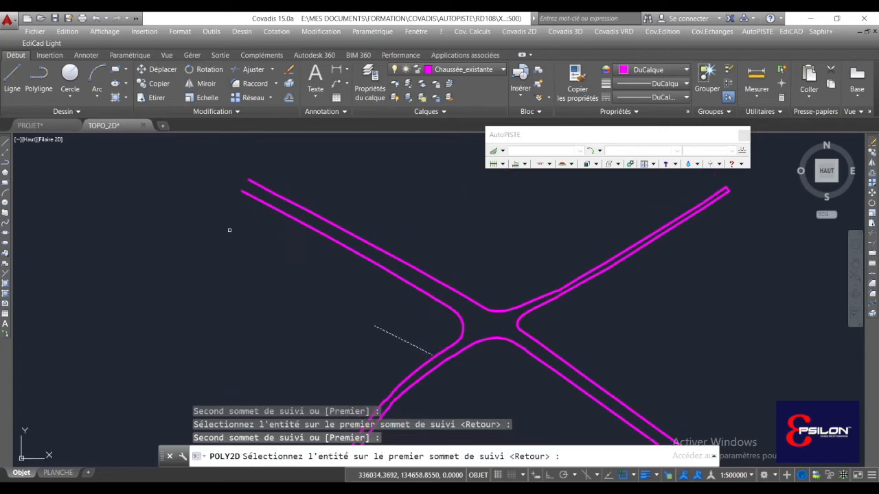
{"action": "key", "text": "Return"}
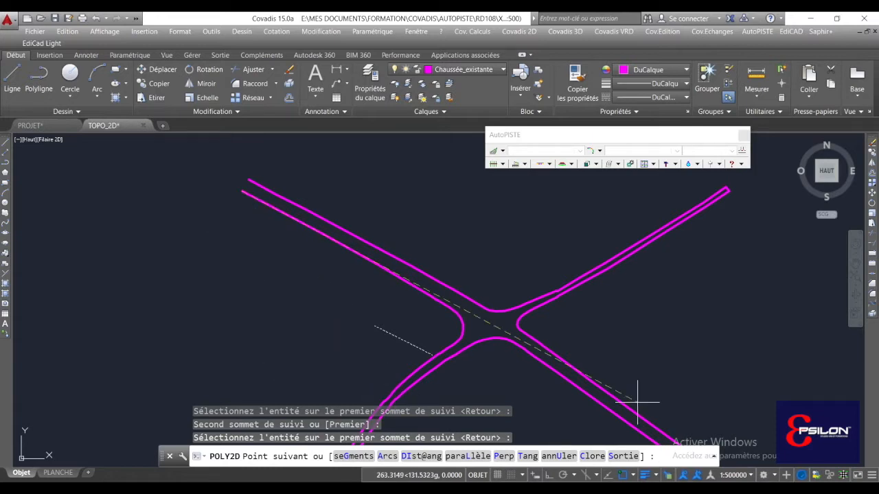
{"action": "left_click", "coordinate": [591, 456]}
Step: Select the closed roadway polyline to check its complete outline, and clear the selection
{"action": "scroll", "coordinate": [464, 292], "scroll_direction": "down", "scroll_amount": 3}
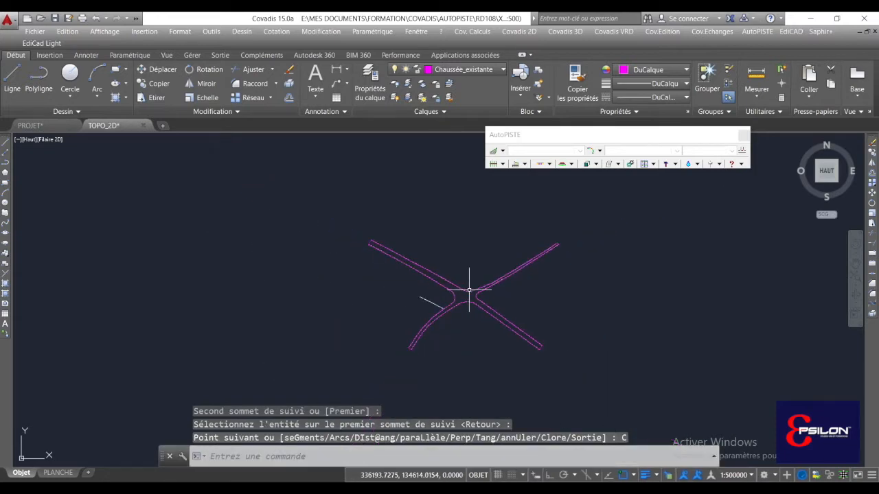
{"action": "left_click", "coordinate": [366, 289]}
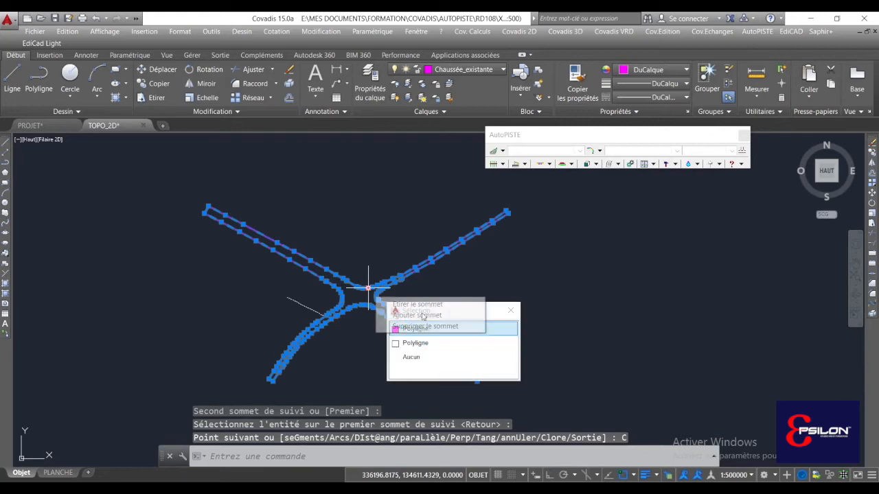
{"action": "left_click", "coordinate": [491, 330]}
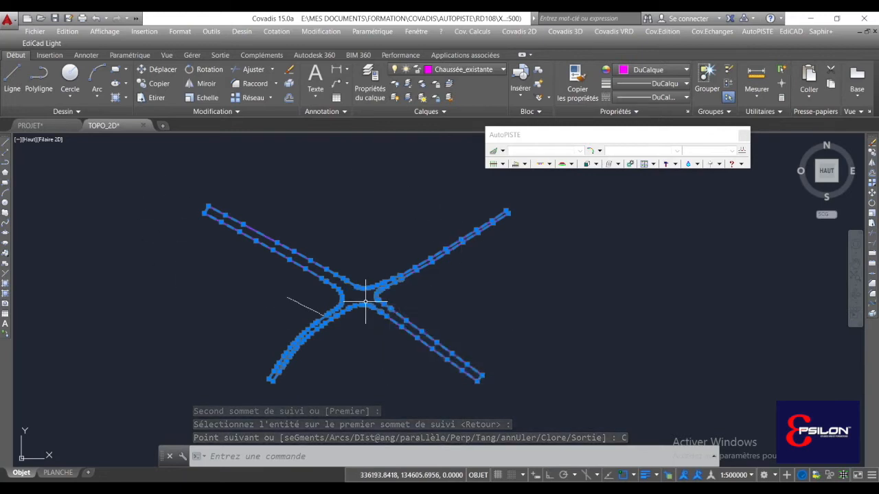
{"action": "left_click", "coordinate": [558, 275]}
{"action": "left_click", "coordinate": [494, 309]}
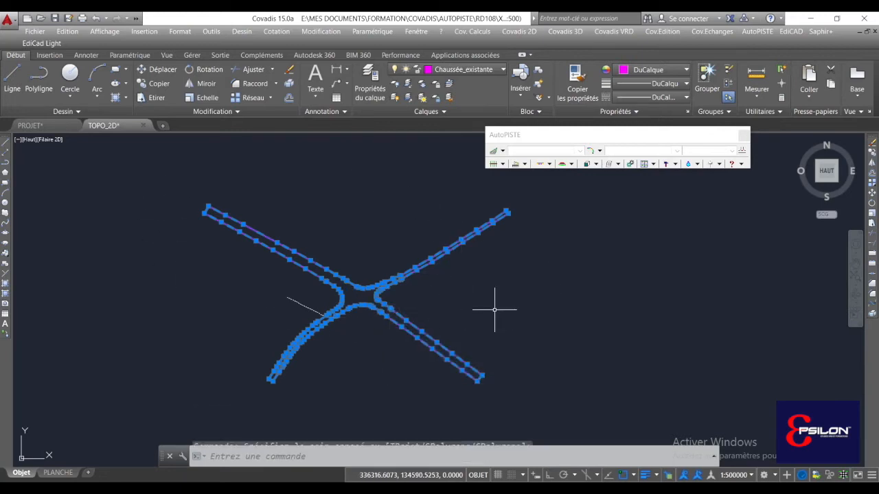
{"action": "key", "text": "Escape"}
{"action": "left_click", "coordinate": [519, 300]}
{"action": "middle_click_drag", "start_coordinate": [492, 307], "coordinate": [477, 304]}
{"action": "left_click", "coordinate": [528, 278]}
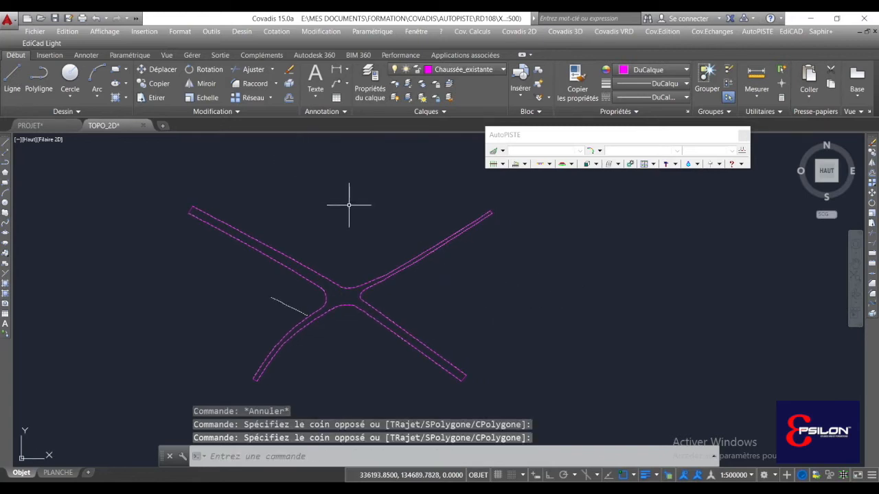
Step: Cancel the single-layer isolation with the -PLU command to restore all layers of TOPO_2D
{"action": "type", "text": "-pl²"}
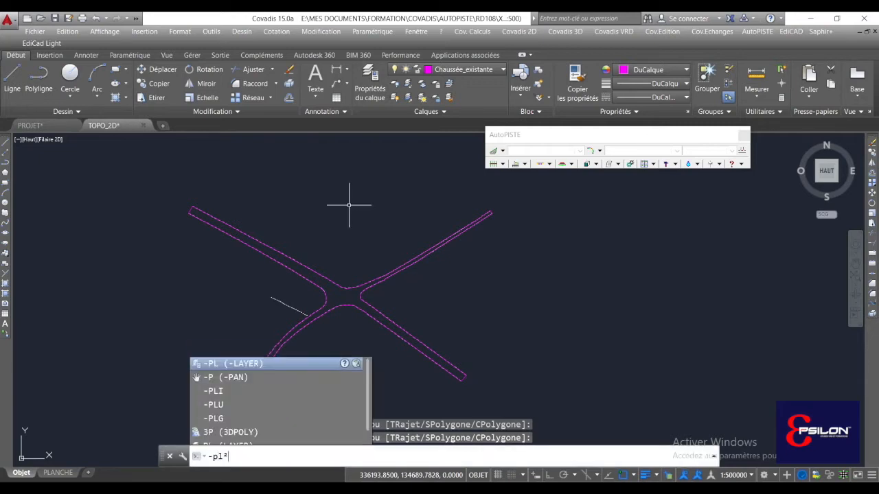
{"action": "key", "text": "BackSpace"}
{"action": "type", "text": "u"}
{"action": "key", "text": "Return"}
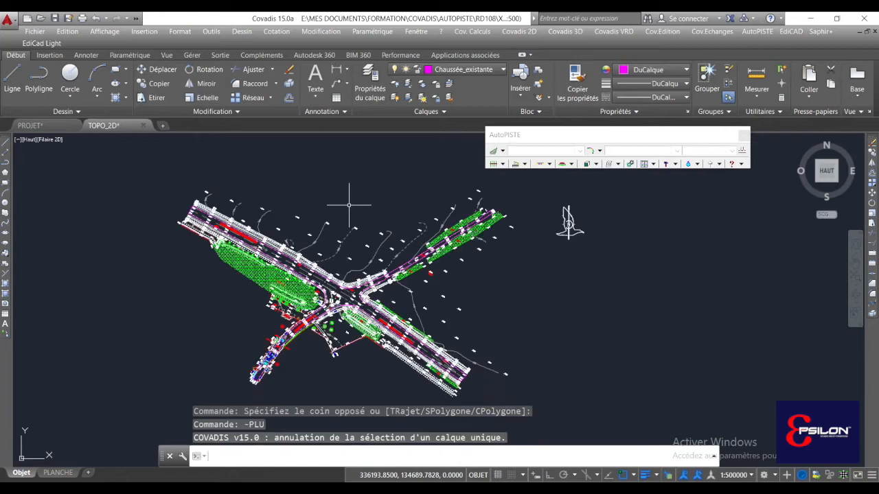
{"action": "scroll", "coordinate": [439, 283], "scroll_direction": "up", "scroll_amount": 4}
{"action": "scroll", "coordinate": [319, 273], "scroll_direction": "down", "scroll_amount": 2}
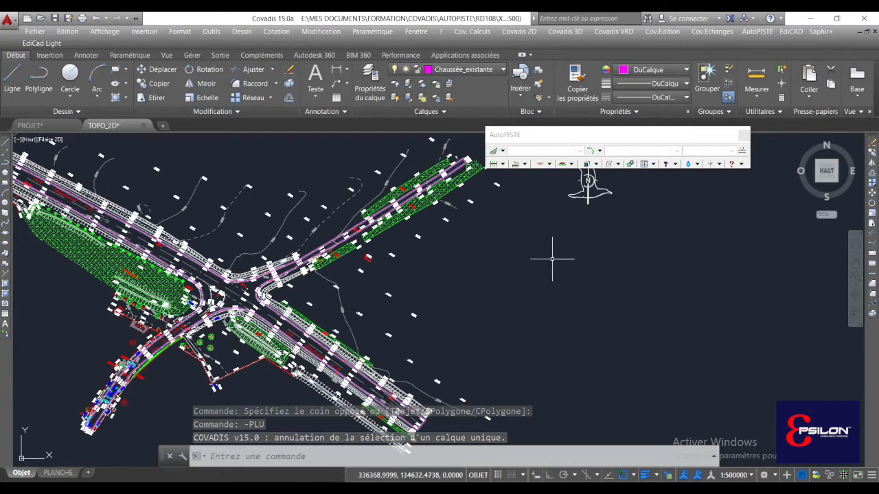
{"action": "left_click", "coordinate": [559, 313]}
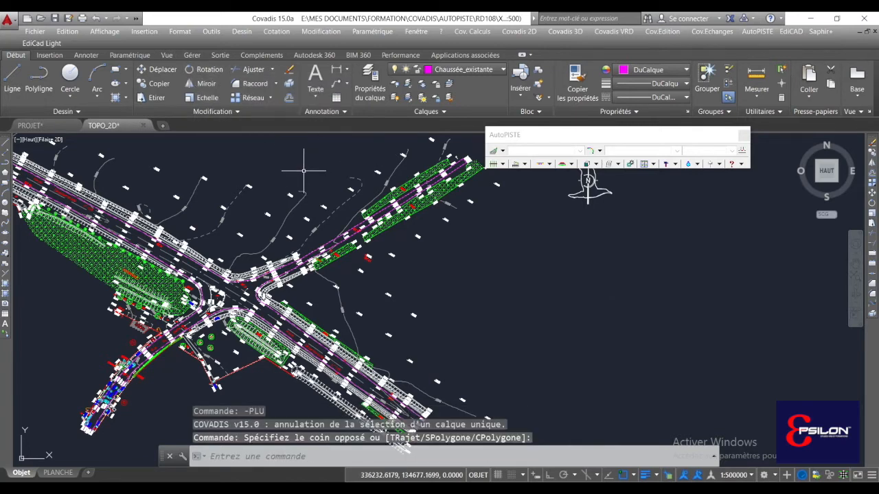
{"action": "left_click", "coordinate": [560, 298]}
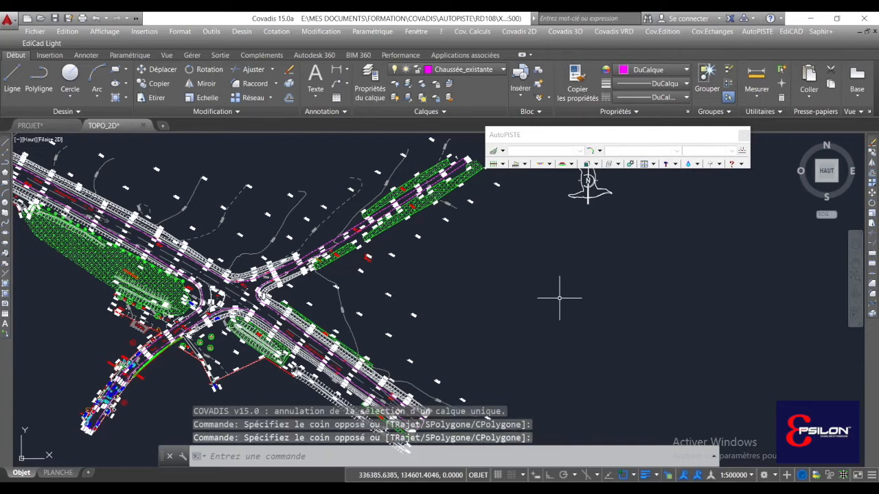
Step: Tile the two open drawings vertically and make TOPO_2D the active drawing
{"action": "left_click", "coordinate": [416, 32]}
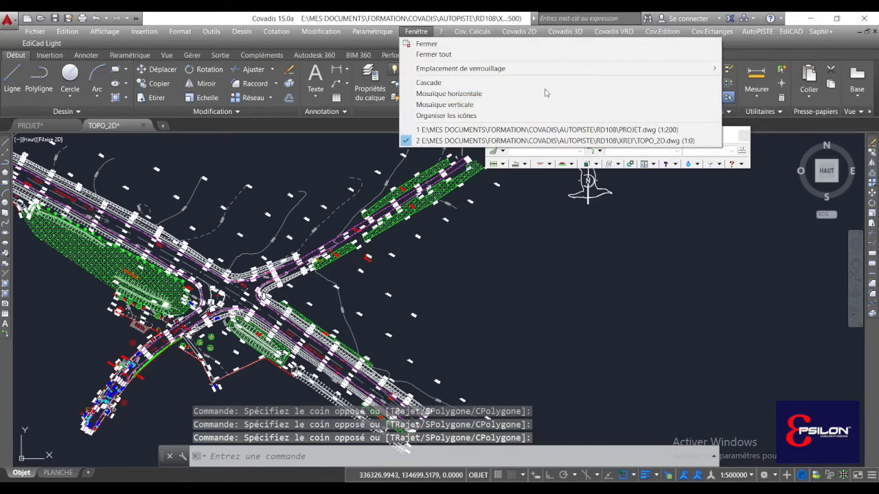
{"action": "left_click", "coordinate": [503, 105]}
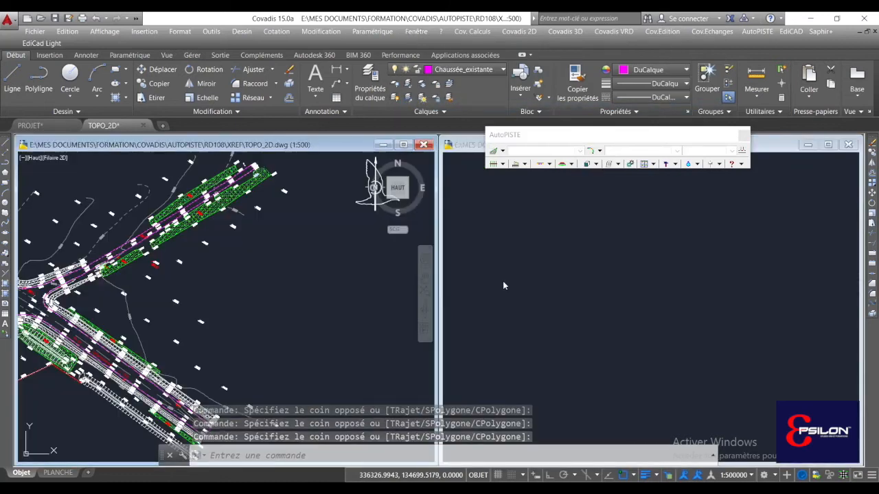
{"action": "left_click", "coordinate": [669, 329]}
{"action": "left_click", "coordinate": [252, 304]}
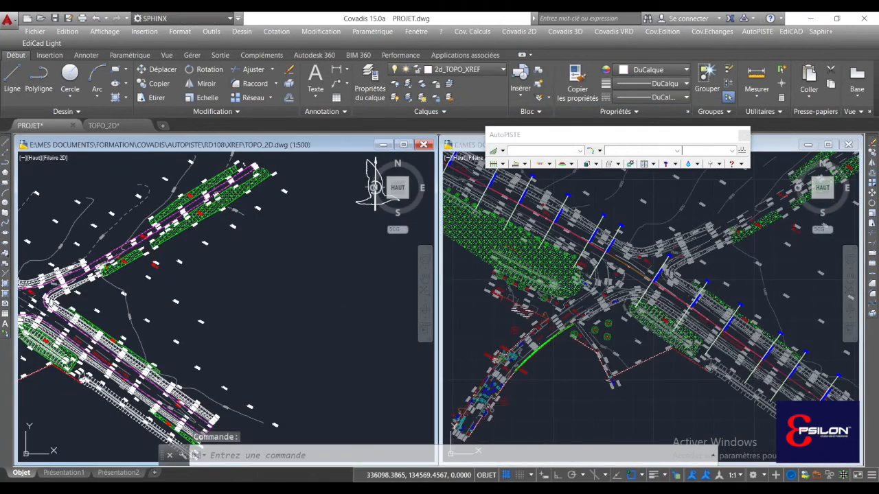
Step: Copy the closed roadway polyline from TOPO_2D into PROJET, pasting it at its original coordinates
{"action": "middle_click_drag", "start_coordinate": [251, 304], "coordinate": [337, 317]}
{"action": "scroll", "coordinate": [336, 316], "scroll_direction": "up", "scroll_amount": 5}
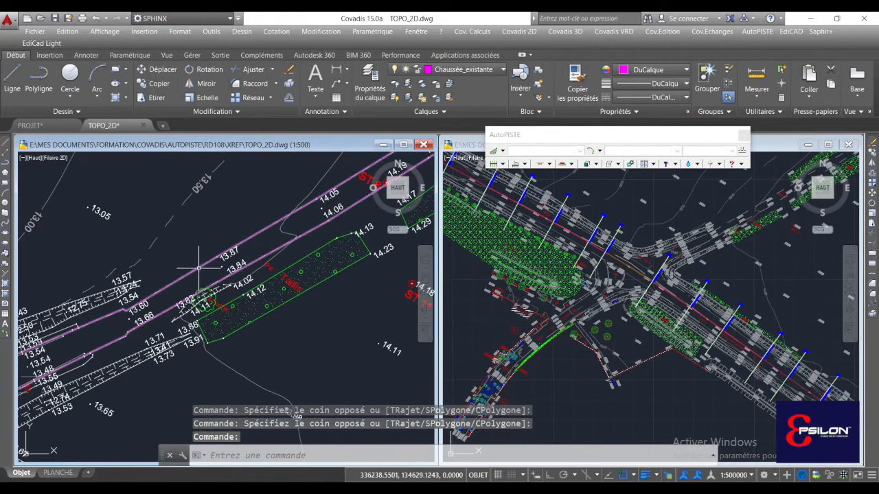
{"action": "scroll", "coordinate": [267, 307], "scroll_direction": "down", "scroll_amount": 3}
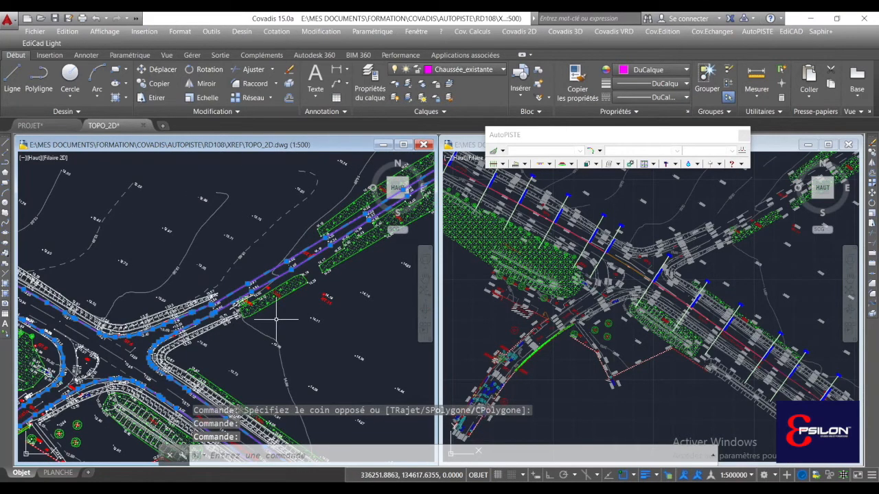
{"action": "key", "text": "Escape"}
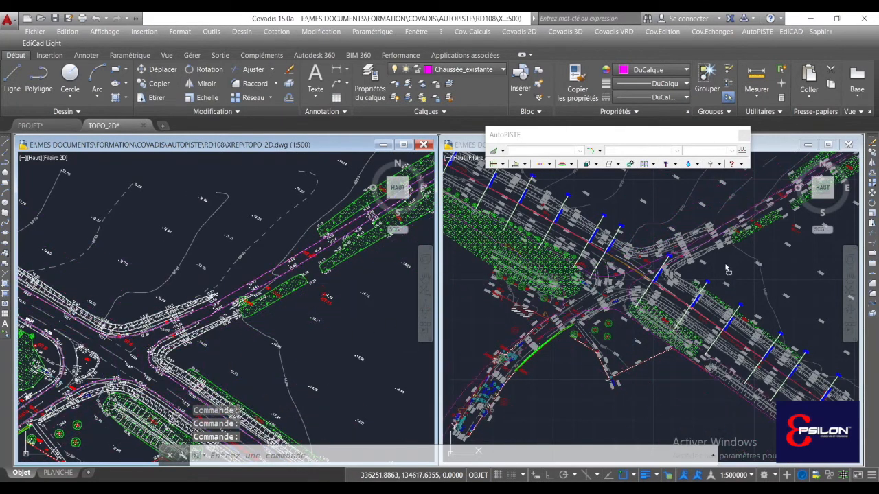
{"action": "right_click_drag", "start_coordinate": [754, 257], "coordinate": [755, 257]}
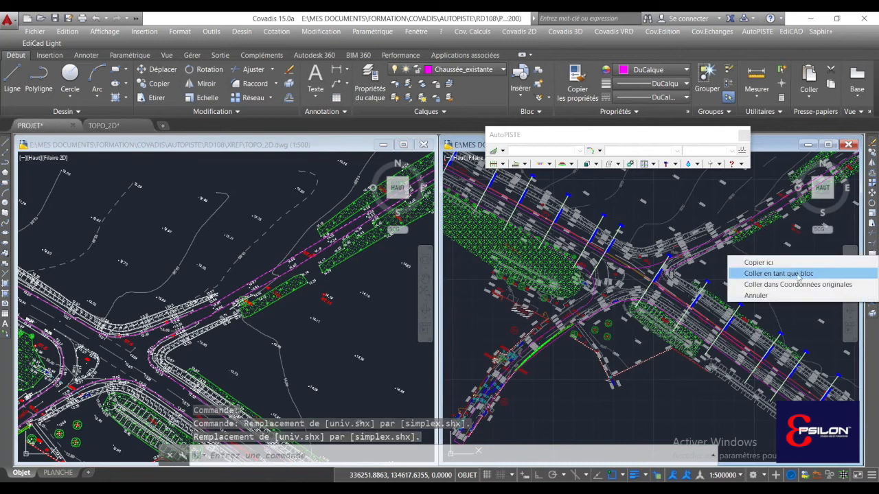
{"action": "left_click", "coordinate": [810, 285]}
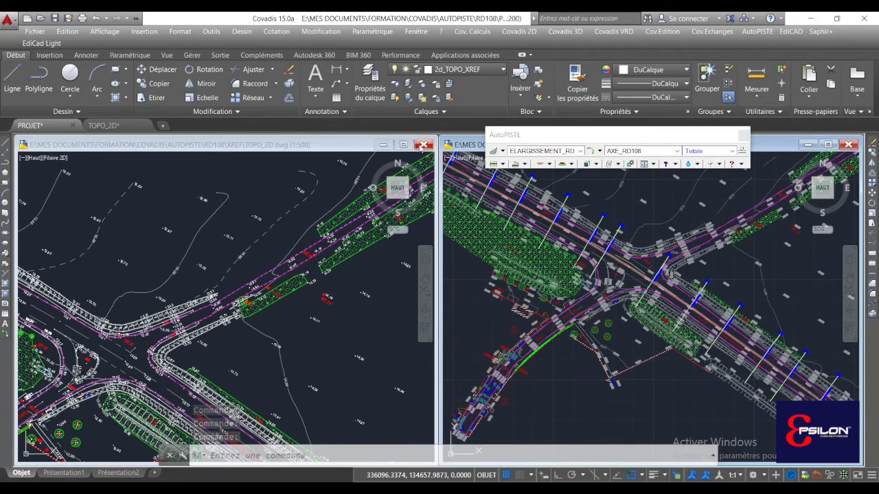
Step: Close TOPO_2D without saving its changes and maximize the PROJET drawing
{"action": "left_click", "coordinate": [421, 145]}
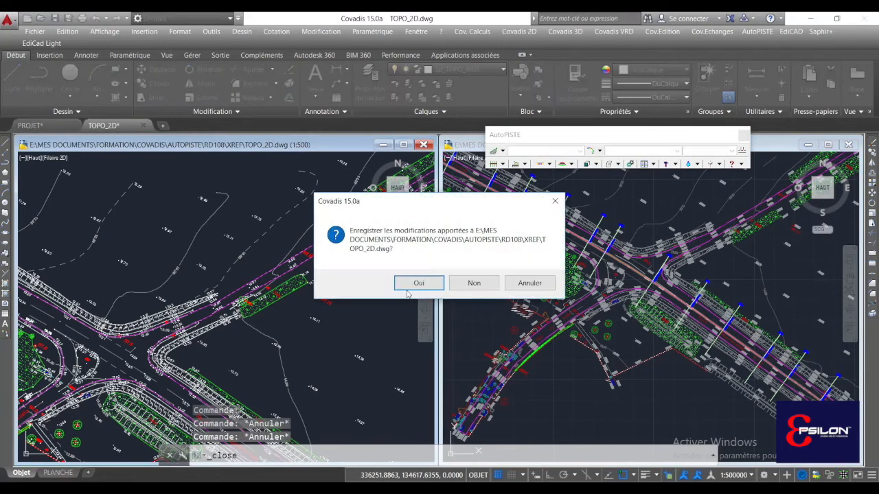
{"action": "left_click", "coordinate": [464, 285]}
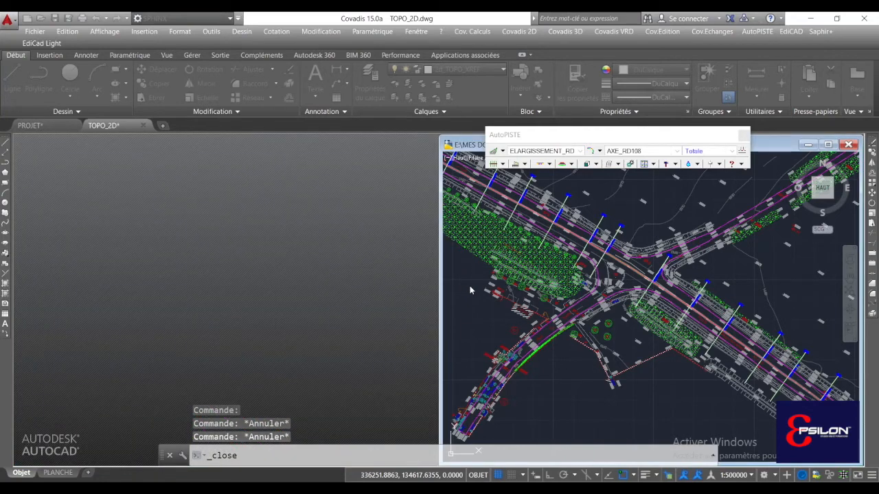
{"action": "left_click", "coordinate": [828, 144]}
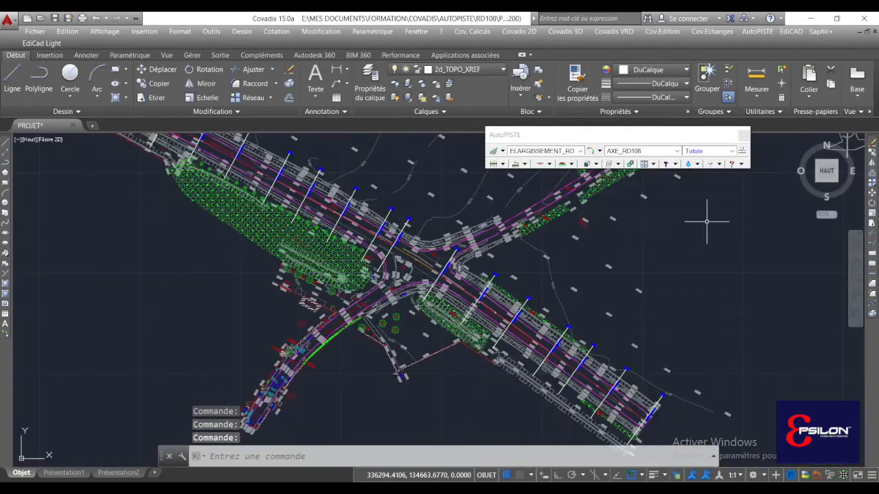
{"action": "middle_click_drag", "start_coordinate": [434, 257], "coordinate": [449, 290]}
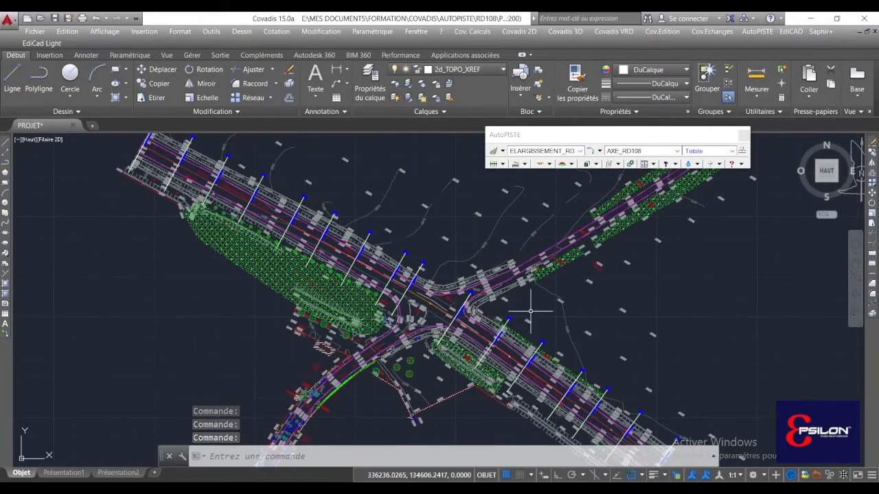
{"action": "middle_click_drag", "start_coordinate": [529, 310], "coordinate": [478, 310]}
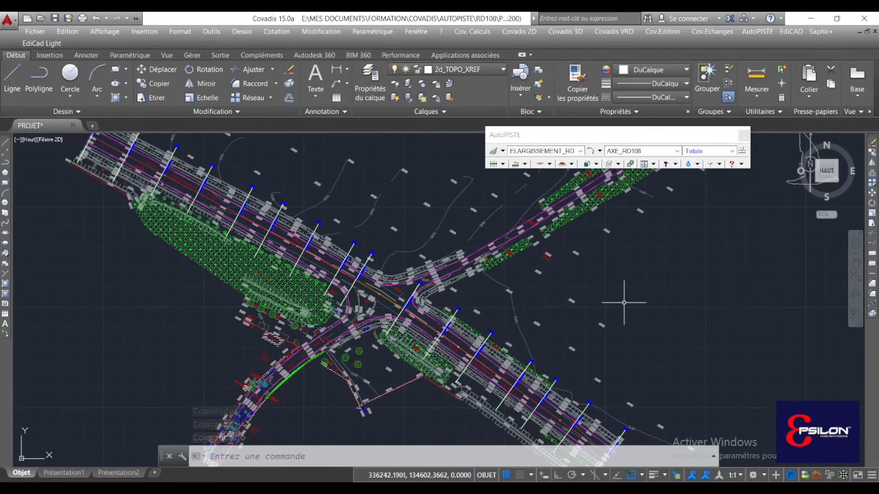
{"action": "left_click", "coordinate": [704, 291]}
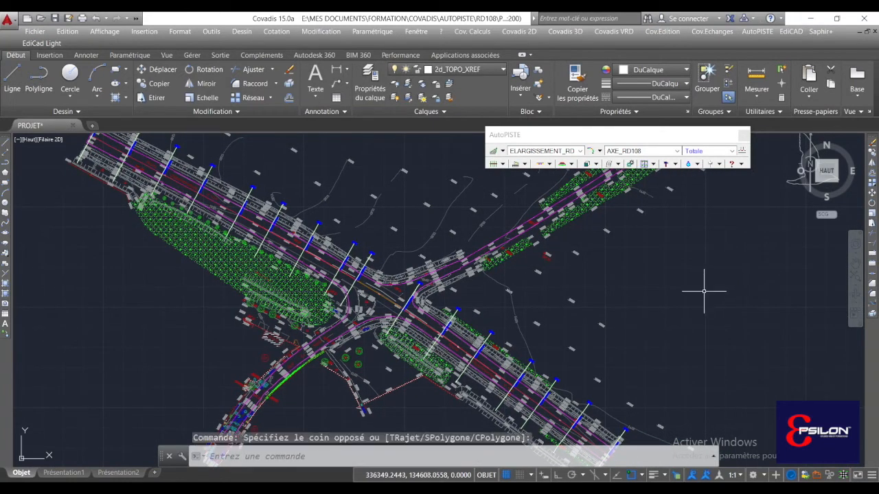
{"action": "left_click", "coordinate": [693, 289]}
{"action": "left_click", "coordinate": [644, 313]}
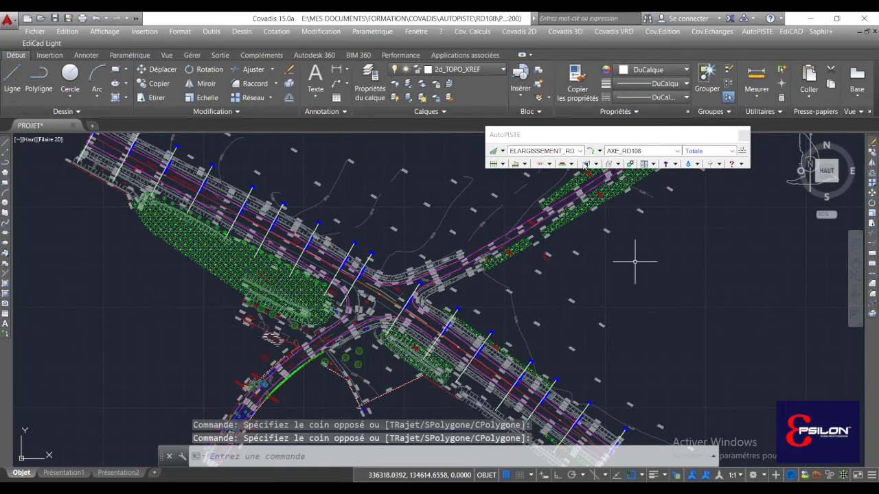
Step: Start a Reprise de chaussée definition, select the magenta roadway polyline as the existing edge, and name the zone Chaussée_existante
{"action": "left_click_drag", "start_coordinate": [569, 136], "coordinate": [353, 141]}
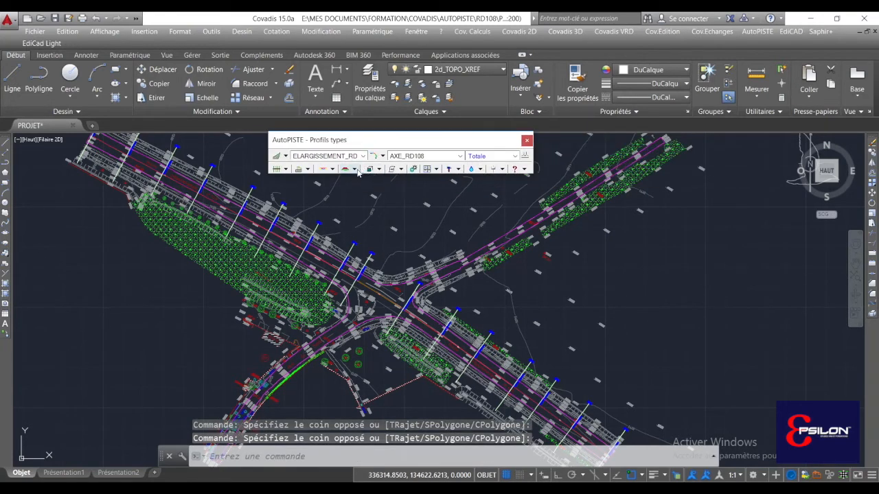
{"action": "left_click", "coordinate": [333, 169]}
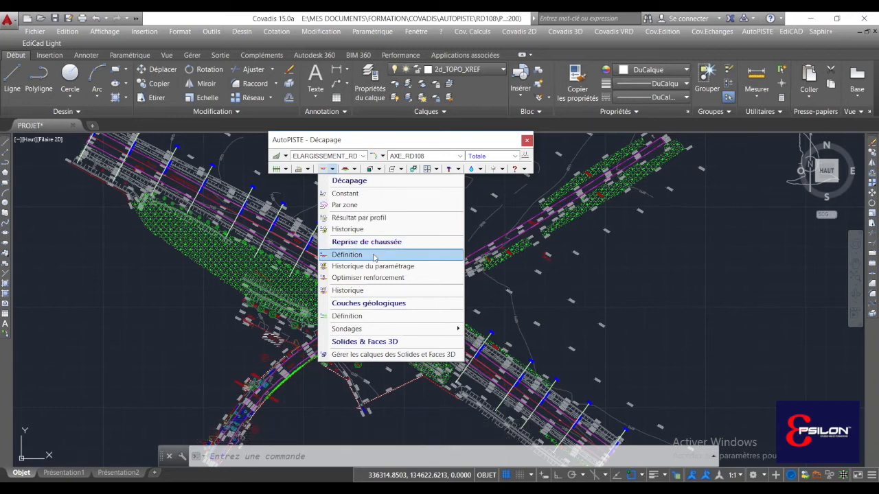
{"action": "left_click", "coordinate": [346, 255]}
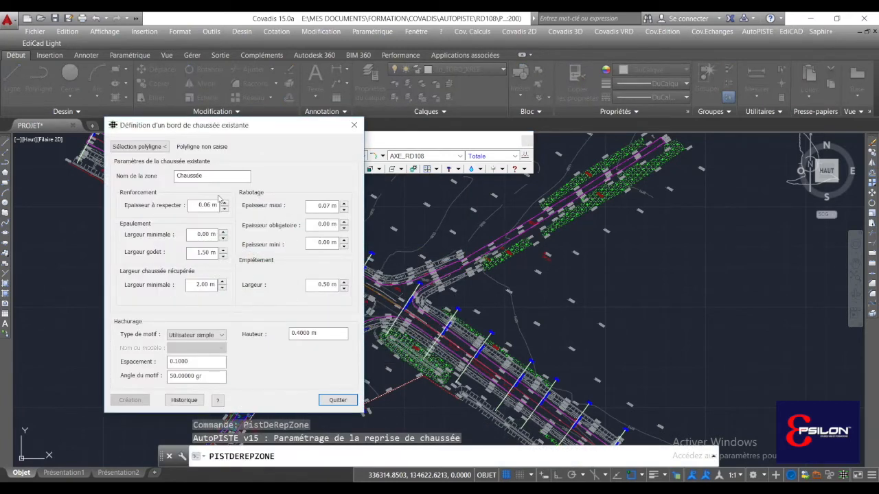
{"action": "left_click", "coordinate": [140, 146]}
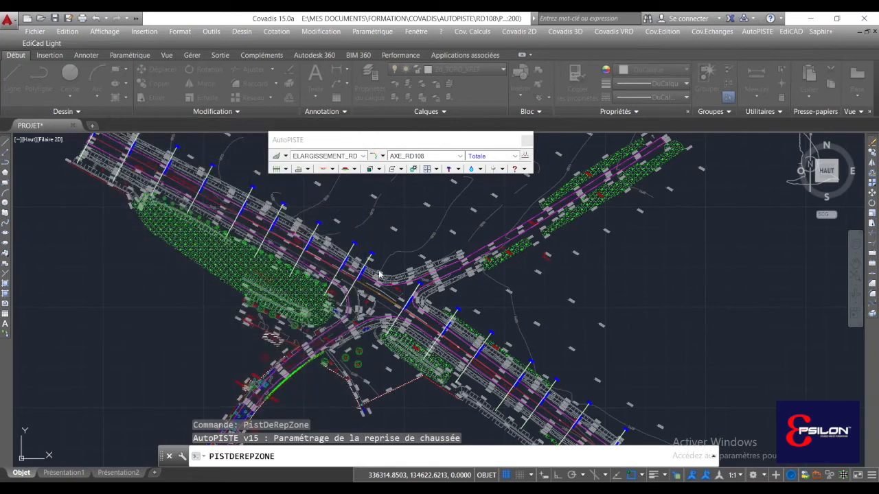
{"action": "scroll", "coordinate": [462, 266], "scroll_direction": "up", "scroll_amount": 3}
{"action": "left_click", "coordinate": [472, 258]}
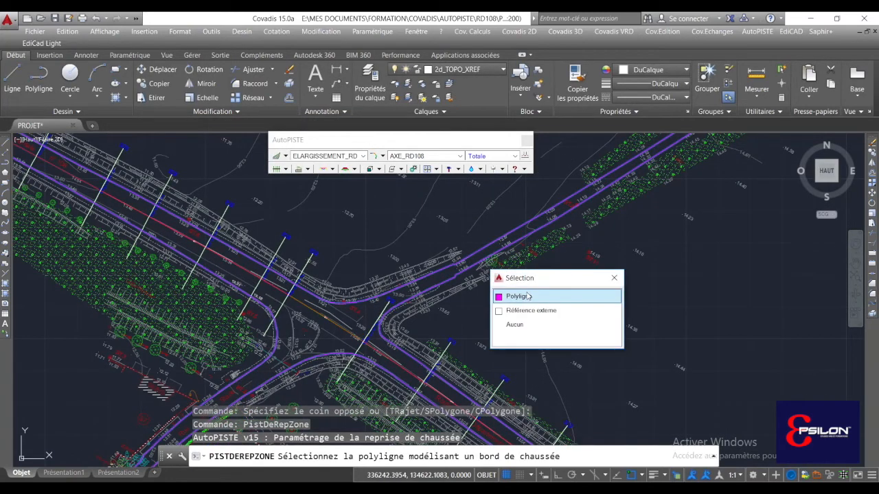
{"action": "left_click", "coordinate": [527, 296]}
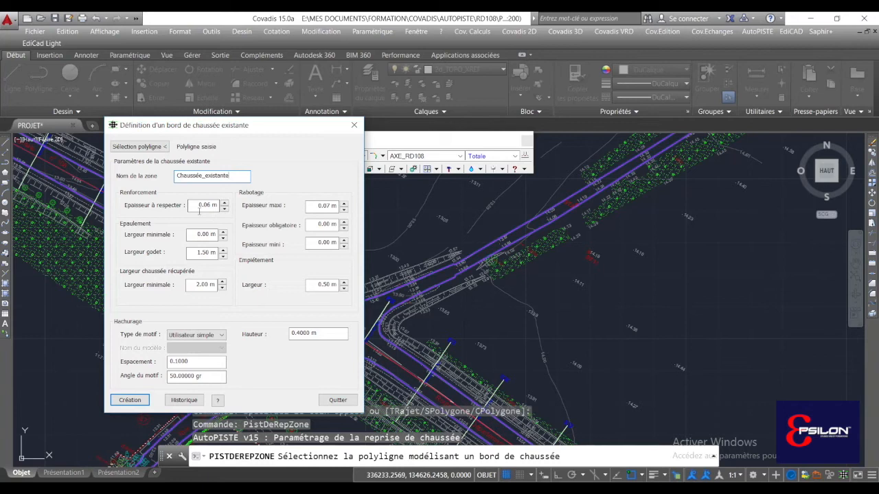
Step: Set the maximum milling thickness to 0.07 m and check the mandatory and minimum milling thickness settings
{"action": "double_click", "coordinate": [330, 205]}
{"action": "type", "text": "0.07"}
{"action": "left_click", "coordinate": [317, 224]}
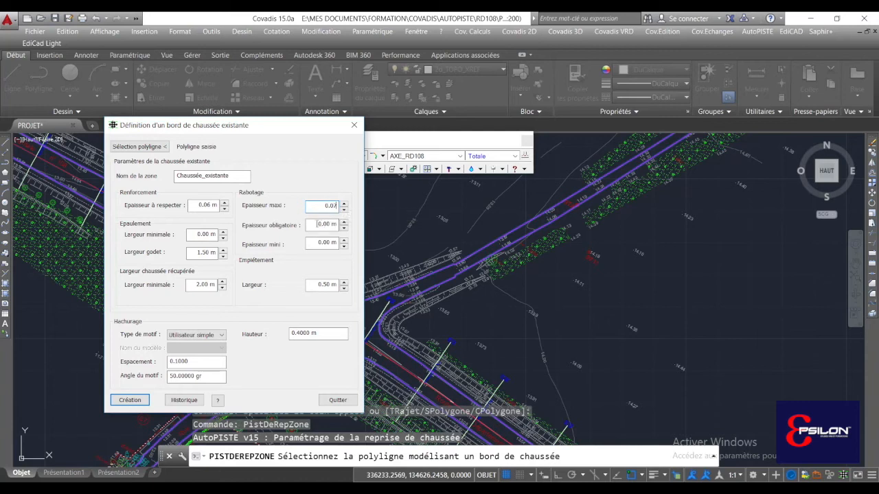
{"action": "left_click", "coordinate": [318, 224]}
{"action": "left_click", "coordinate": [317, 242]}
Step: Open and enlarge the parameter help diagram, and examine the encroachment width and the minimum width of recovered roadway
{"action": "left_click", "coordinate": [218, 400]}
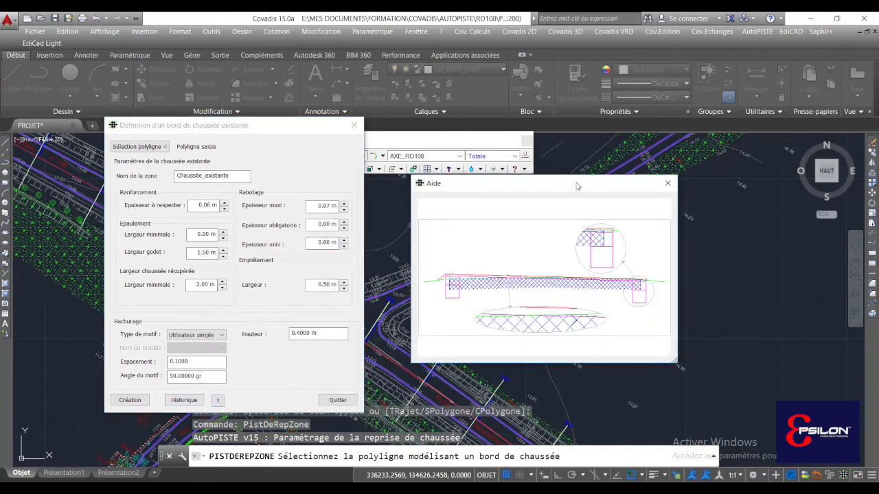
{"action": "left_click_drag", "start_coordinate": [616, 344], "coordinate": [616, 374]}
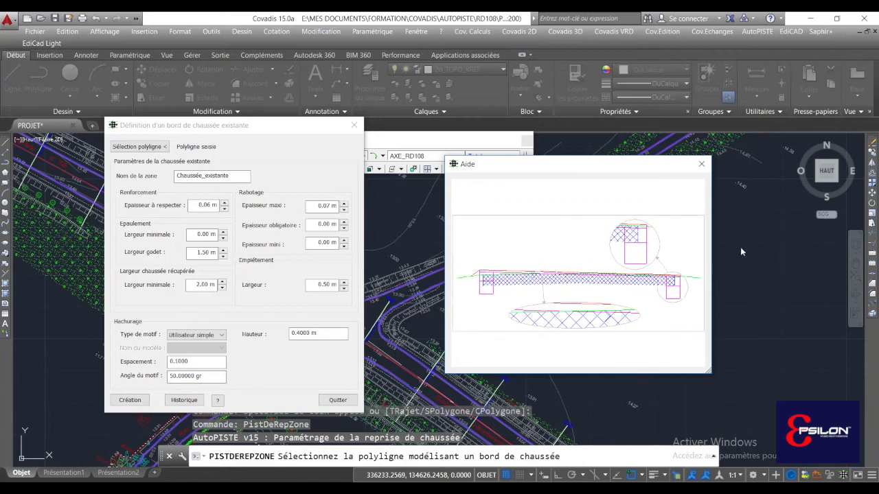
{"action": "left_click_drag", "start_coordinate": [712, 254], "coordinate": [759, 254]}
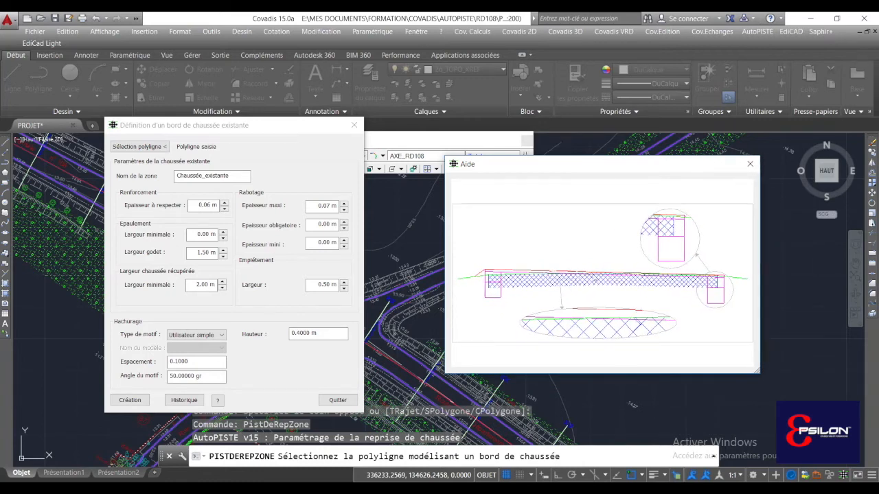
{"action": "left_click", "coordinate": [317, 284]}
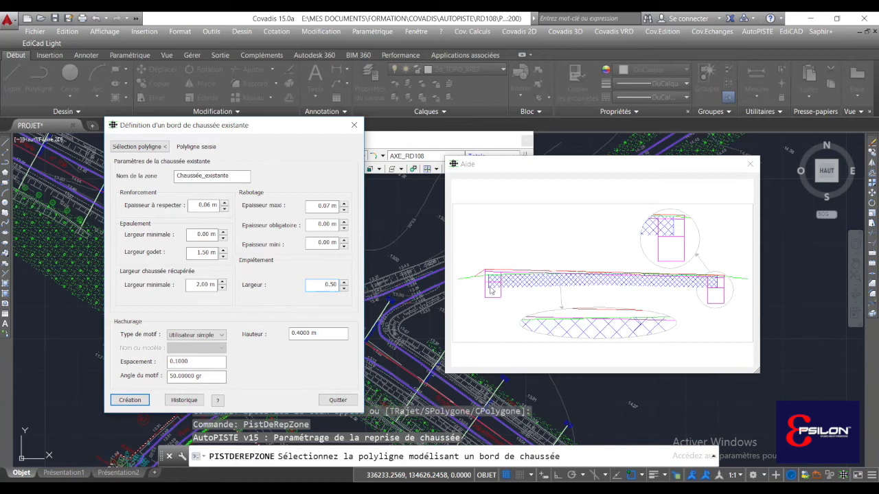
{"action": "mouse_move", "coordinate": [323, 287]}
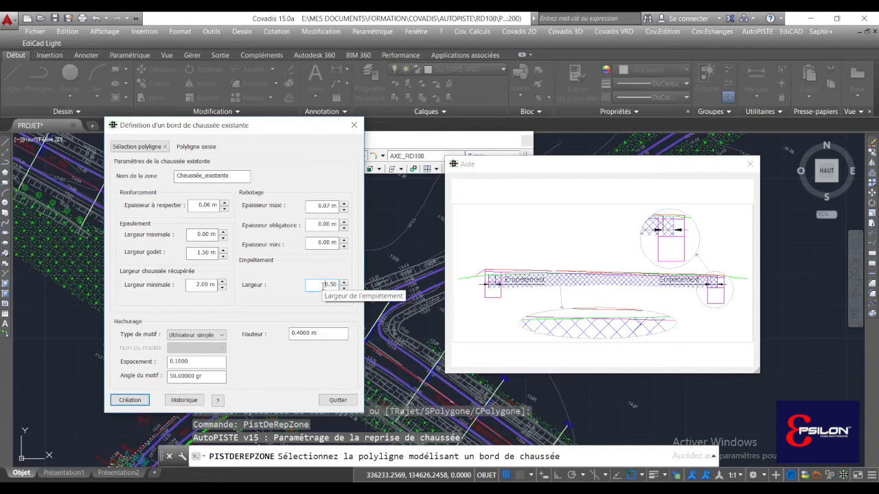
{"action": "mouse_move", "coordinate": [198, 287]}
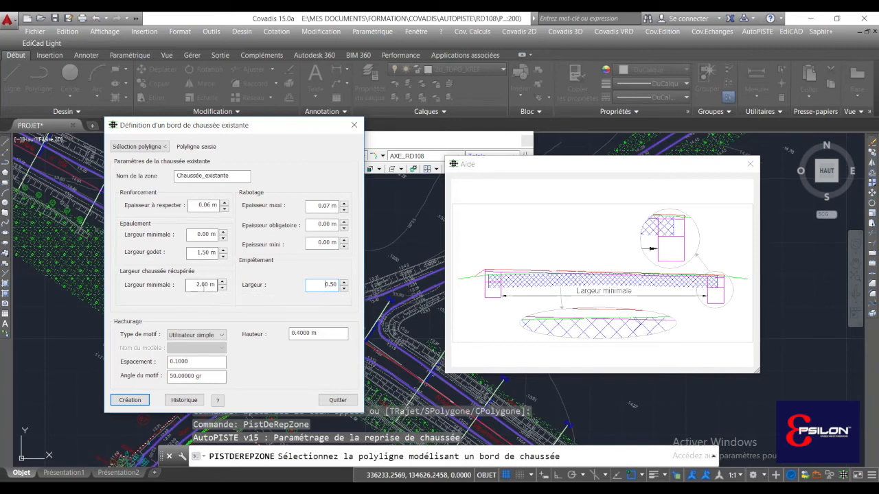
{"action": "left_click", "coordinate": [197, 285]}
{"action": "left_click_drag", "start_coordinate": [212, 285], "coordinate": [192, 288]}
{"action": "left_click", "coordinate": [204, 284]}
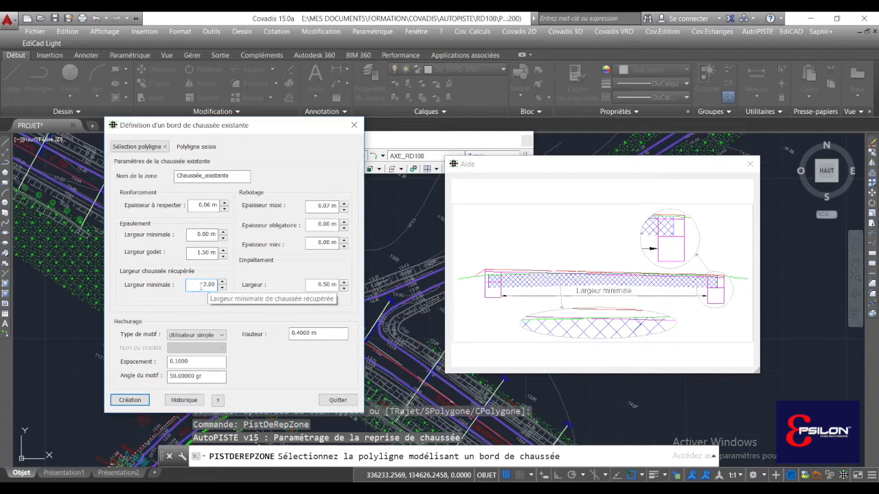
Step: Check the shoulder's minimum width and bucket width against the diagram, and create the existing roadway zone
{"action": "left_click", "coordinate": [196, 234]}
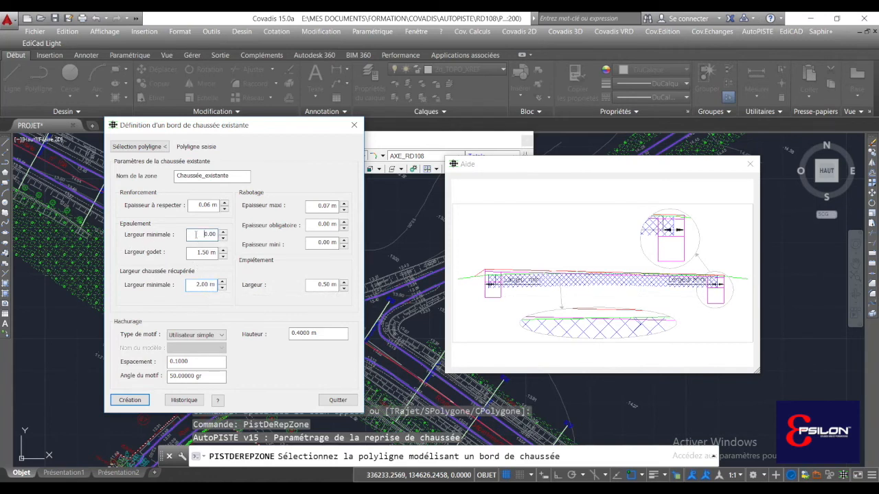
{"action": "left_click", "coordinate": [196, 252]}
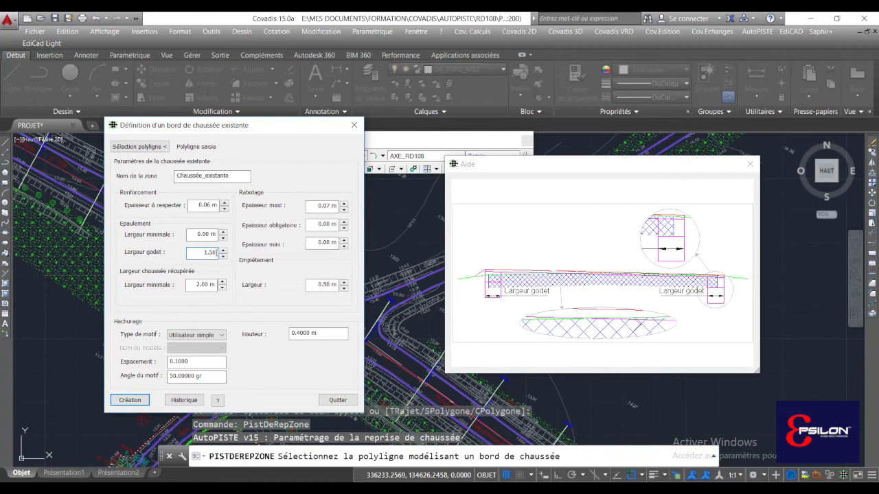
{"action": "double_click", "coordinate": [207, 253]}
{"action": "left_click", "coordinate": [202, 254]}
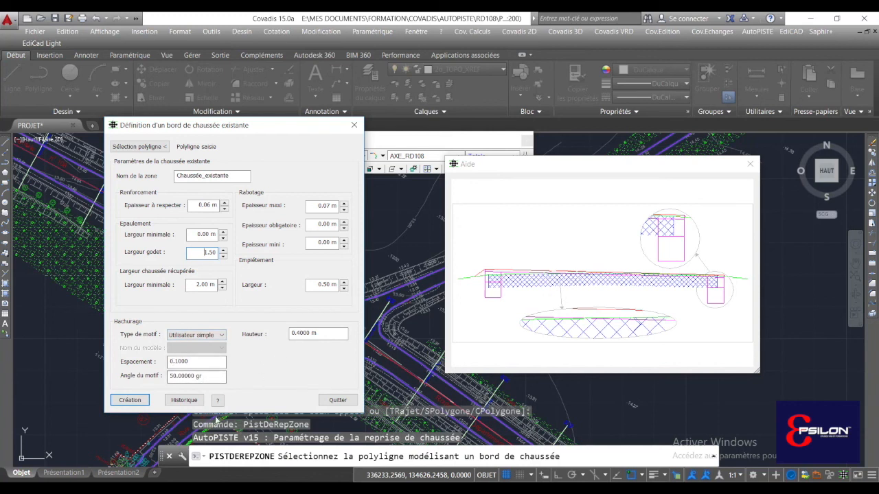
{"action": "left_click", "coordinate": [126, 401]}
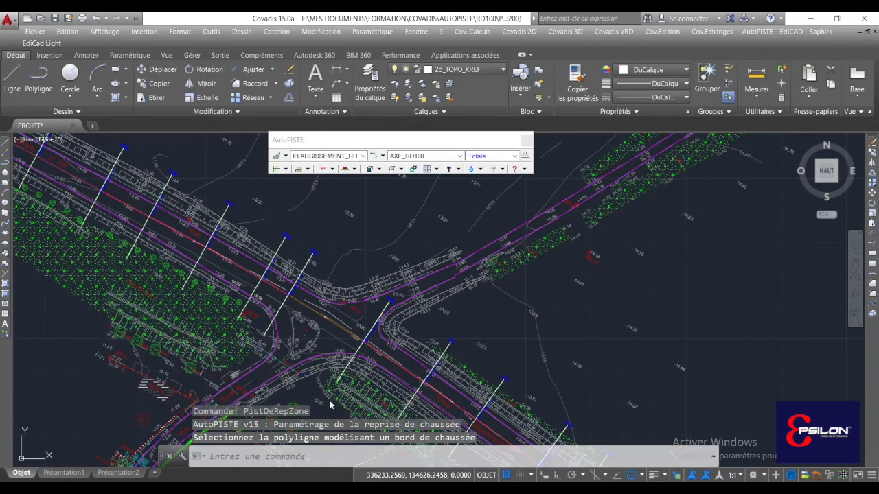
{"action": "middle_click_drag", "start_coordinate": [561, 368], "coordinate": [525, 340]}
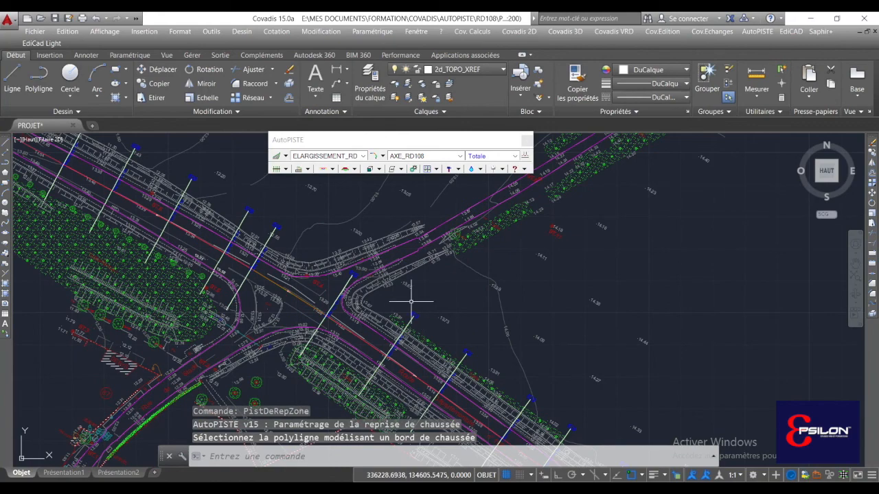